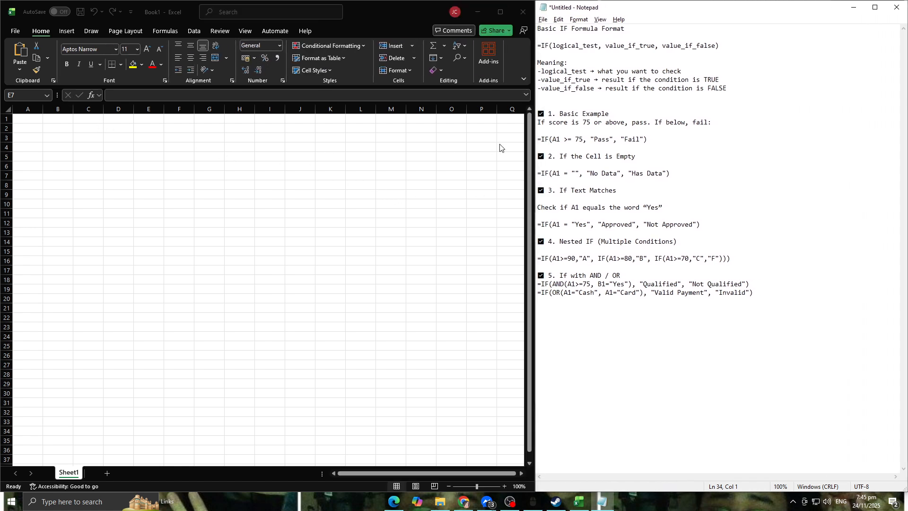
Step: Widen the notes window beside the workbook and enlarge the worksheet view to 190%
drag(535, 128, 472, 116)
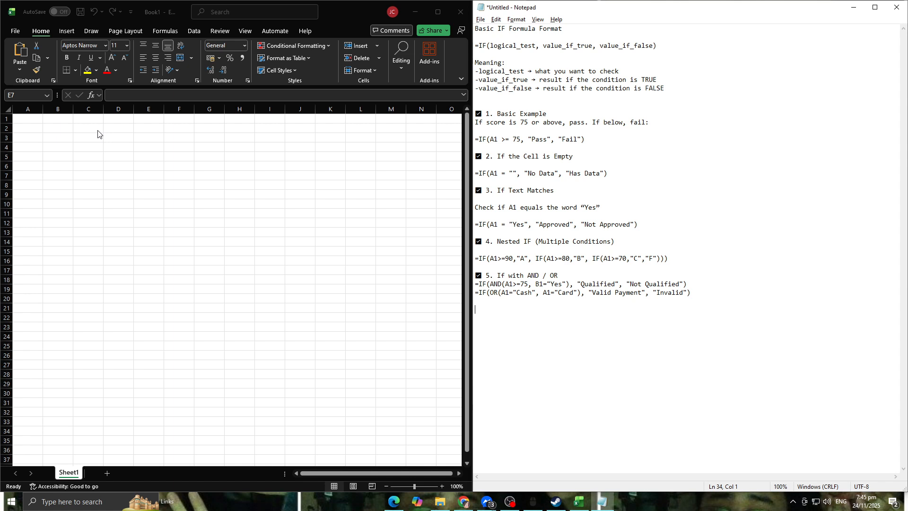
drag(575, 115, 690, 294)
click(683, 276)
ctrl+scroll(106, 230, up, 3)
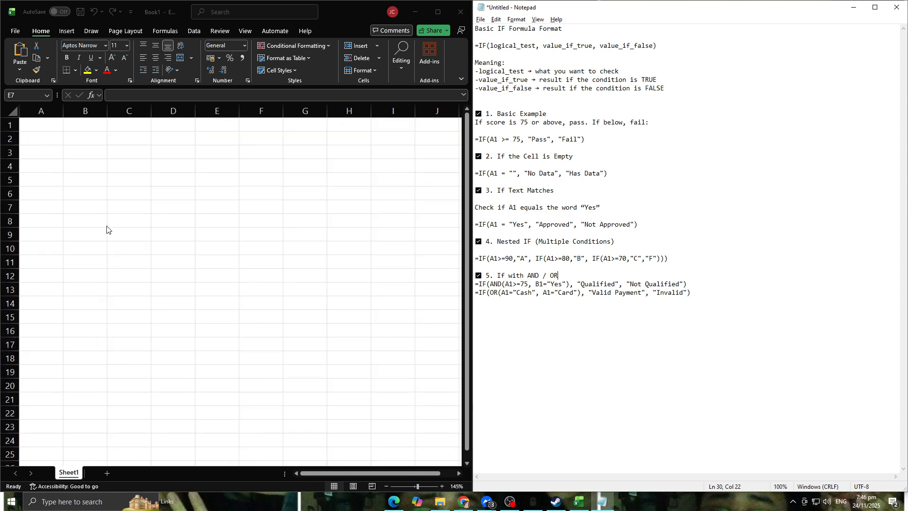
ctrl+scroll(212, 204, up, 4)
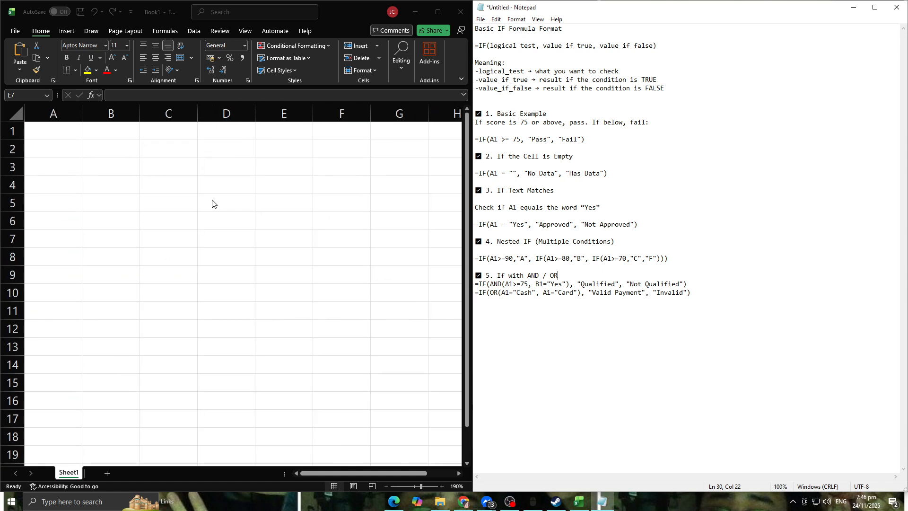
ctrl+scroll(230, 205, down, 1)
click(66, 144)
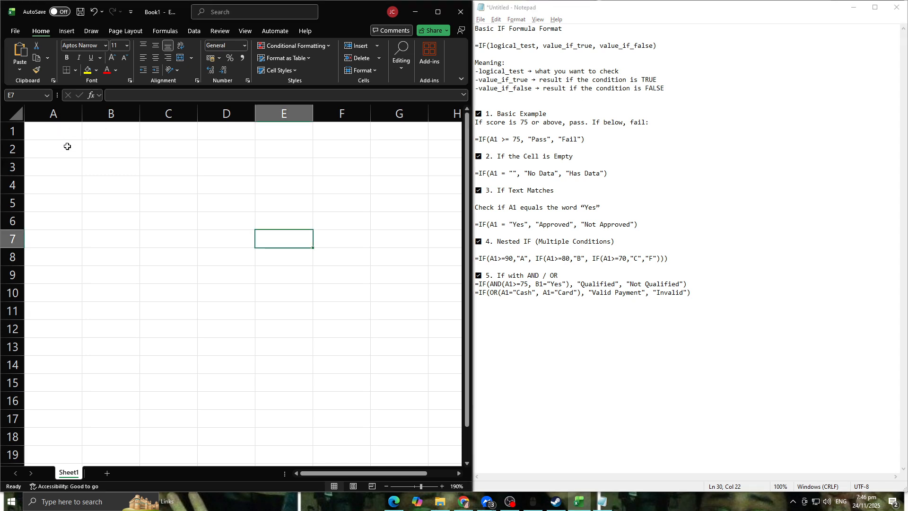
click(59, 142)
click(63, 127)
click(87, 136)
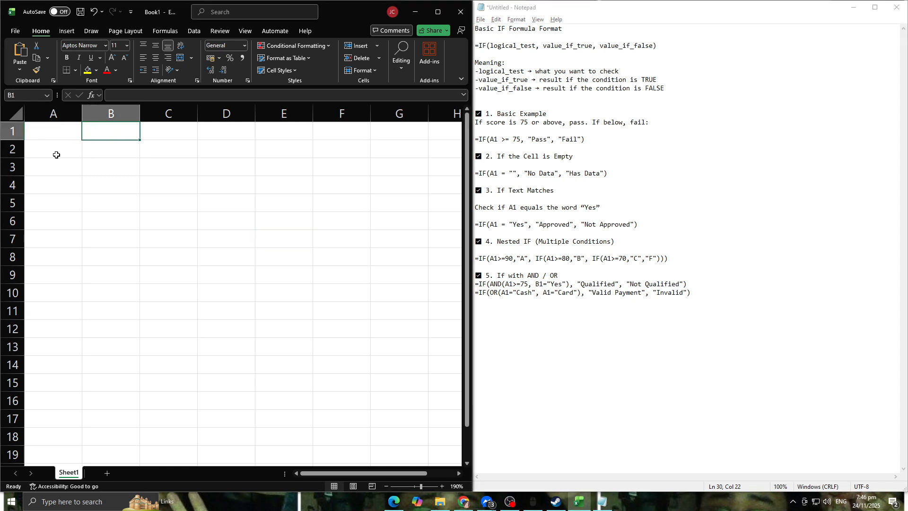
click(60, 196)
click(48, 226)
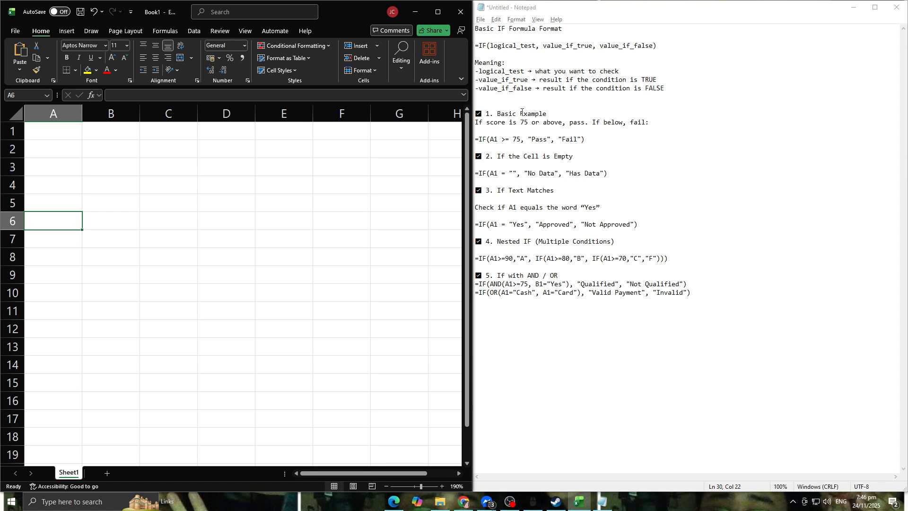
click(569, 115)
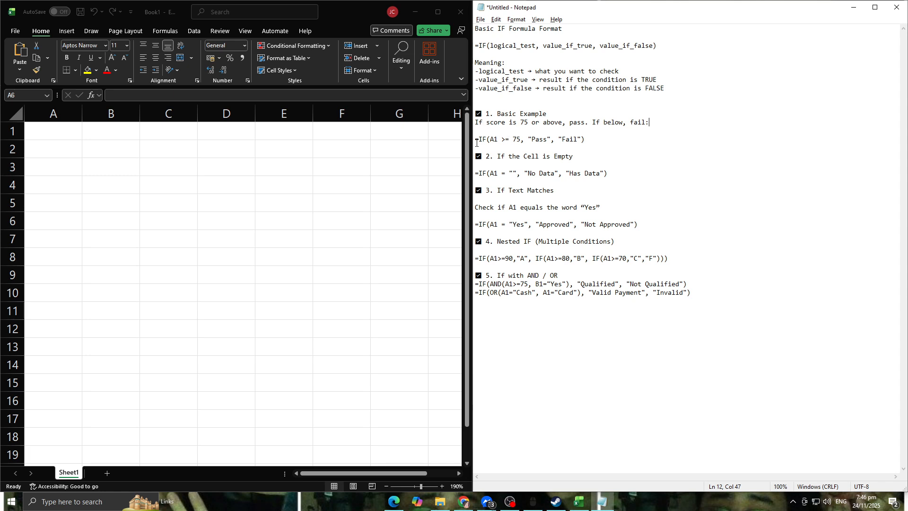
Step: Enter the headers "Grades" in cell A1 and "If pass" in cell C1
click(77, 126)
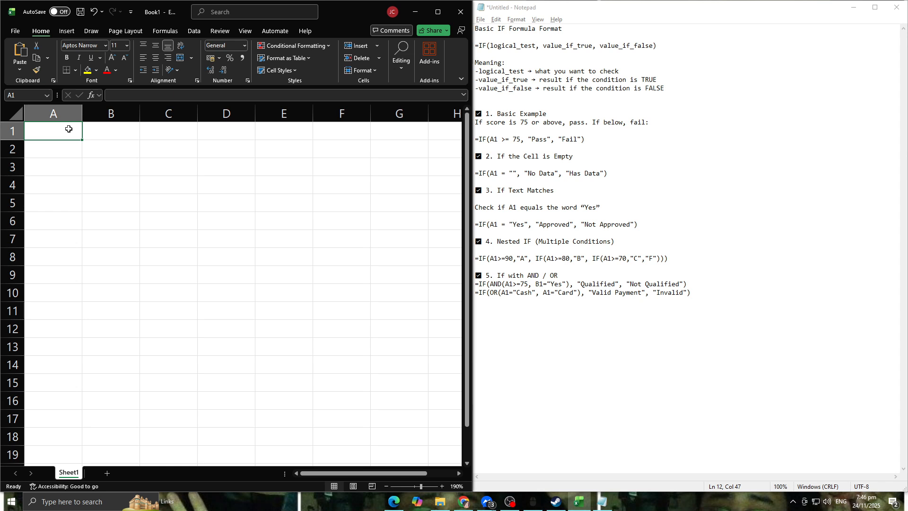
text(Grades)
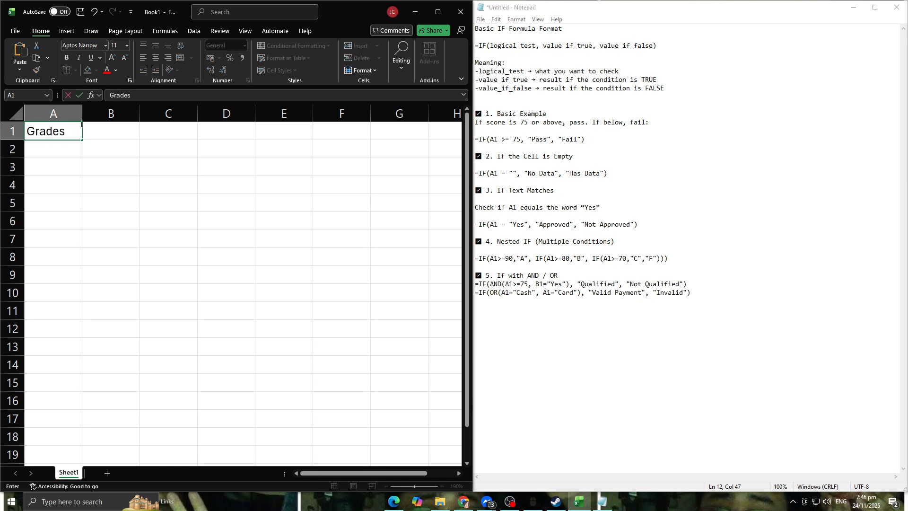
click(173, 144)
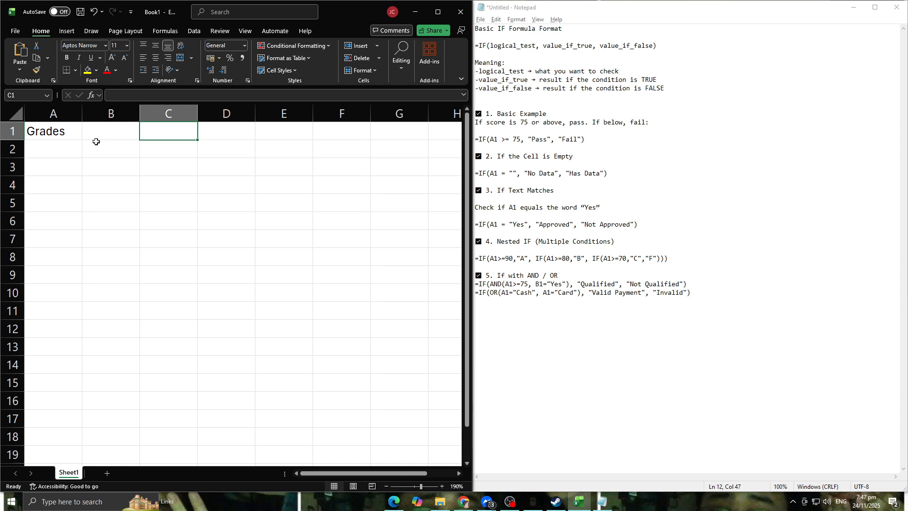
text(If pass)
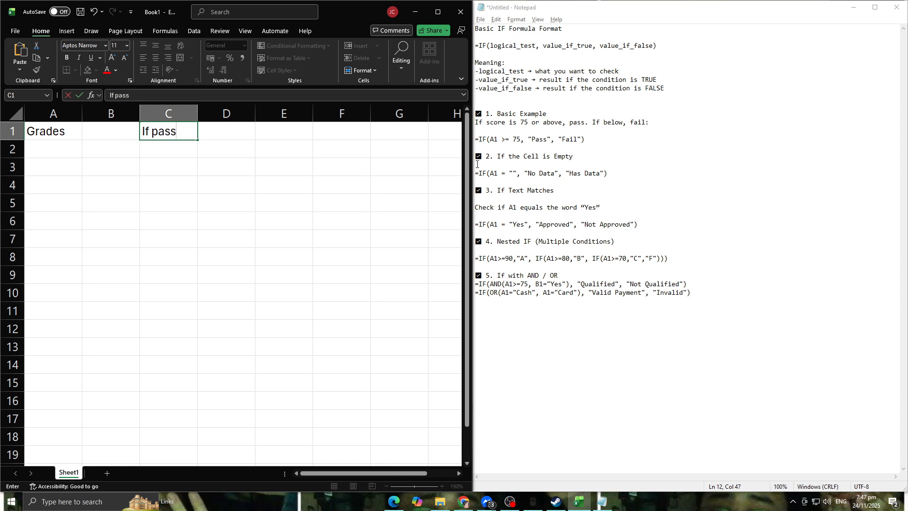
Step: Change the cell reference in the notes' Basic Example formula to A2
drag(607, 137, 475, 139)
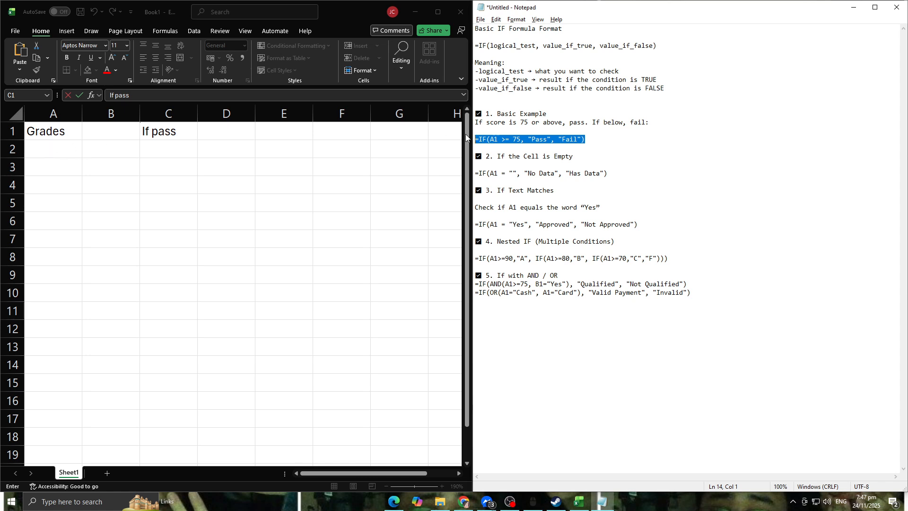
click(500, 139)
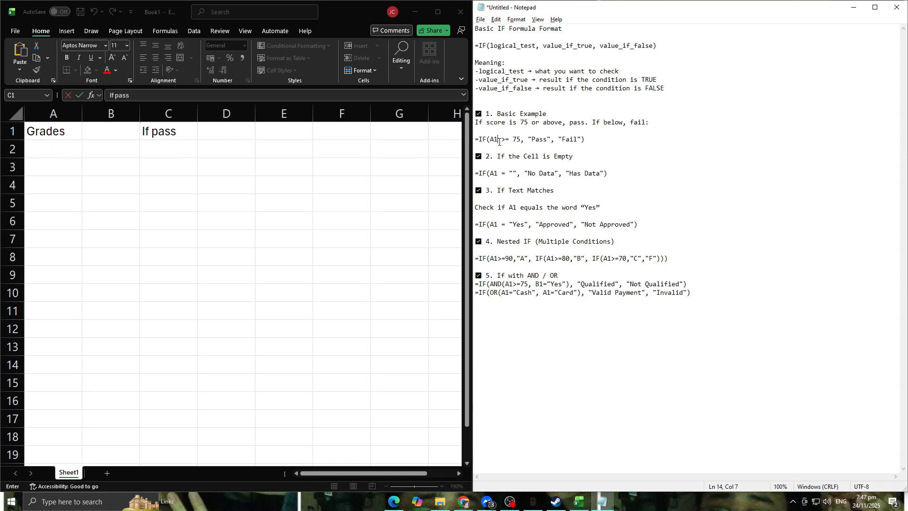
key(BackSpace)
text(2)
Step: Enter the grade 80 in cell A2 under the Grades header
click(36, 155)
click(42, 150)
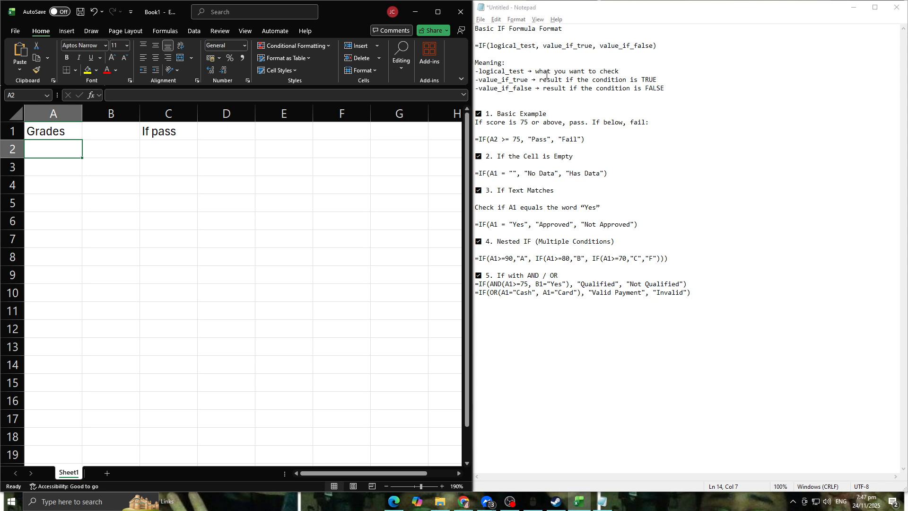
drag(628, 71, 536, 72)
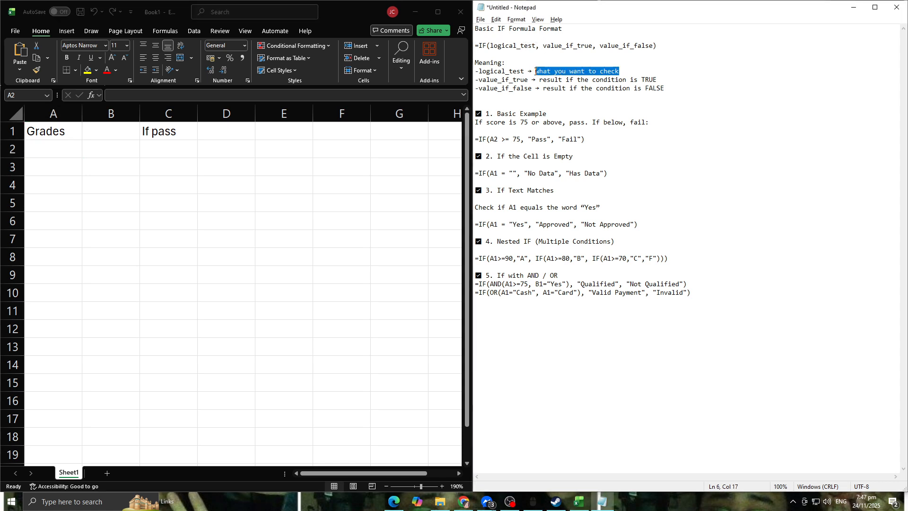
click(57, 151)
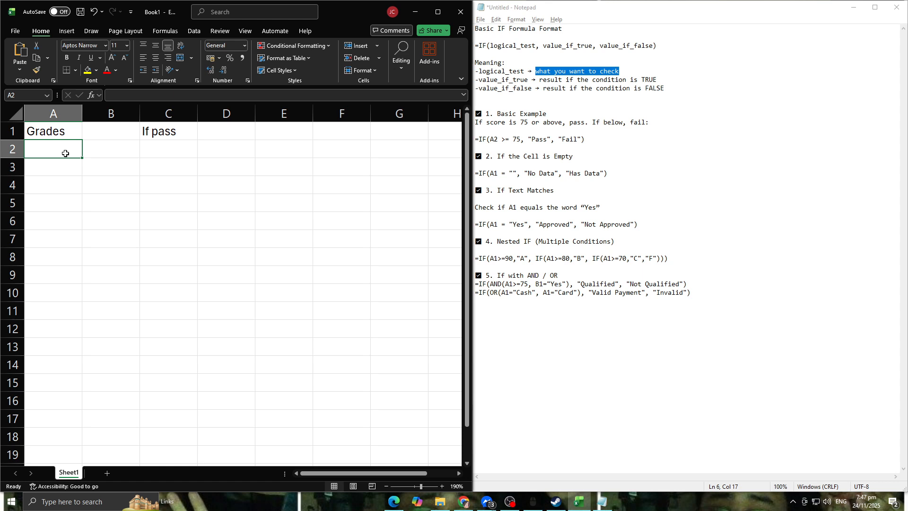
text(80)
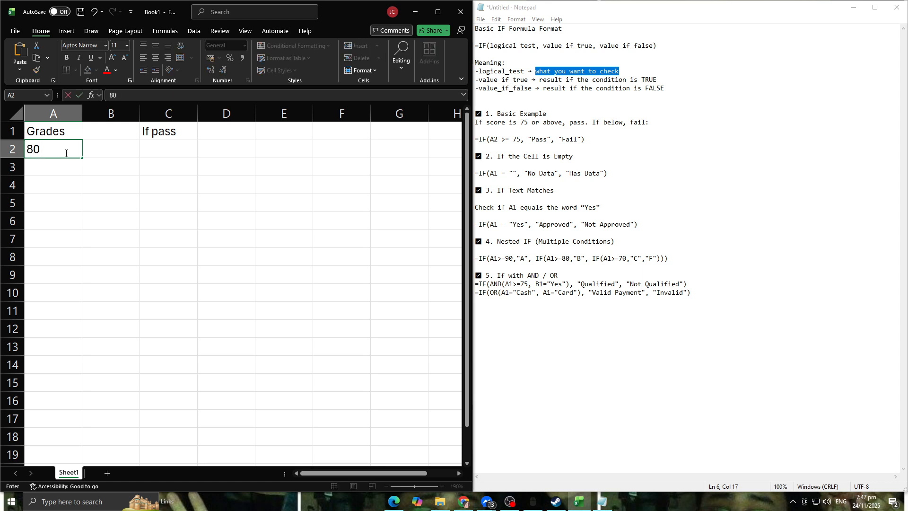
click(147, 164)
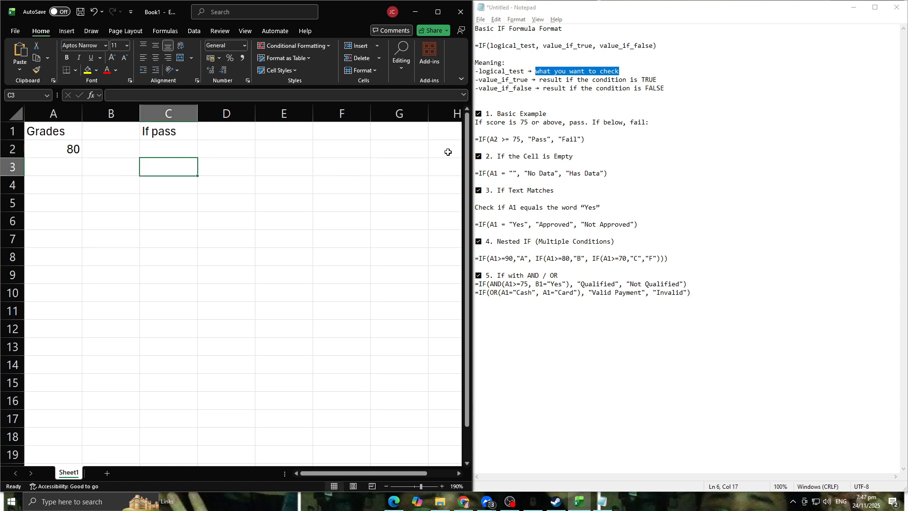
Step: Copy the formula =IF(A2 >= 75, "Pass", "Fail") from the notes into cell C2
drag(598, 140, 476, 142)
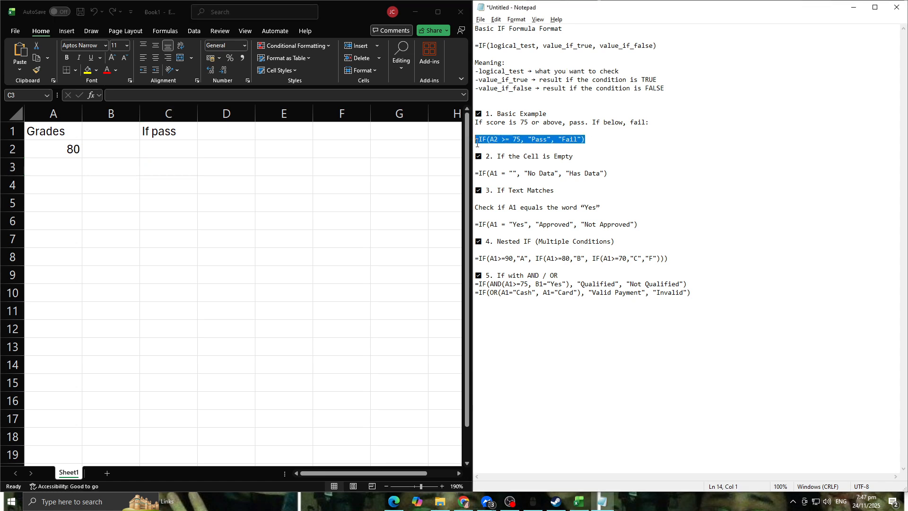
click(481, 146)
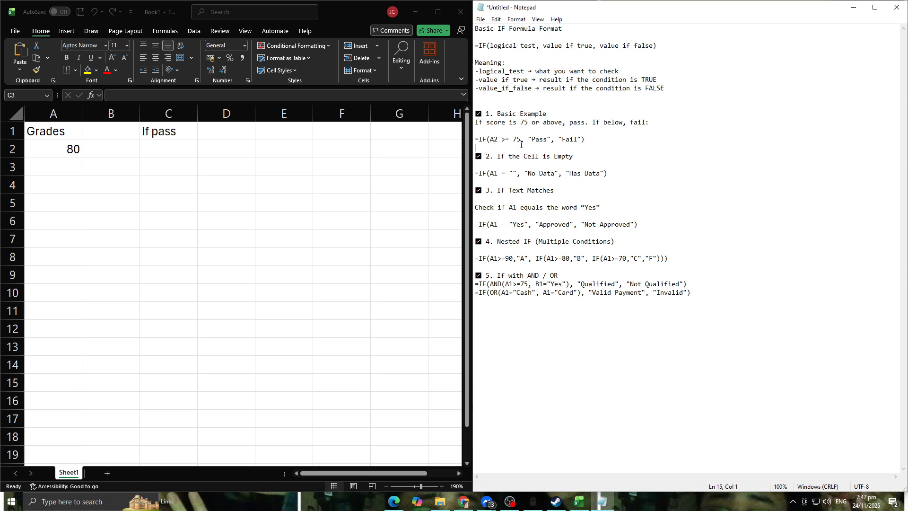
drag(507, 139, 501, 139)
click(516, 139)
drag(586, 140, 475, 137)
key(ctrl+c)
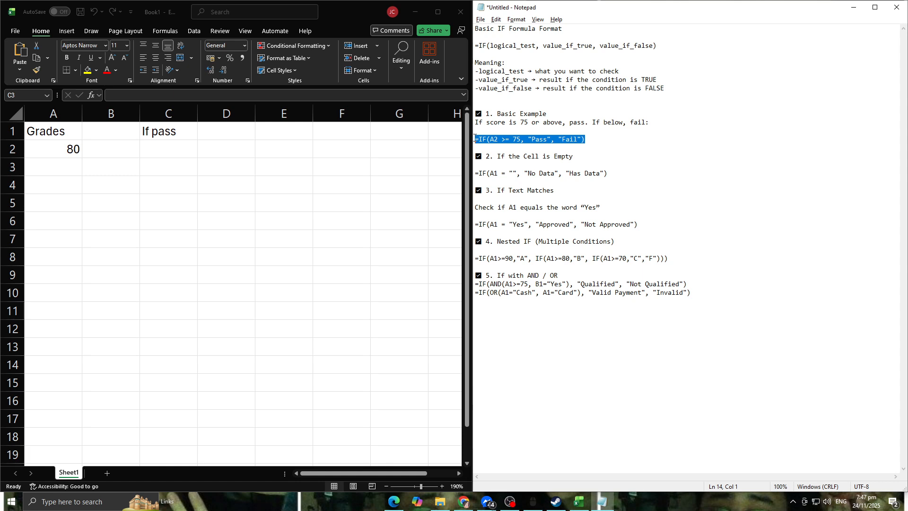
click(145, 142)
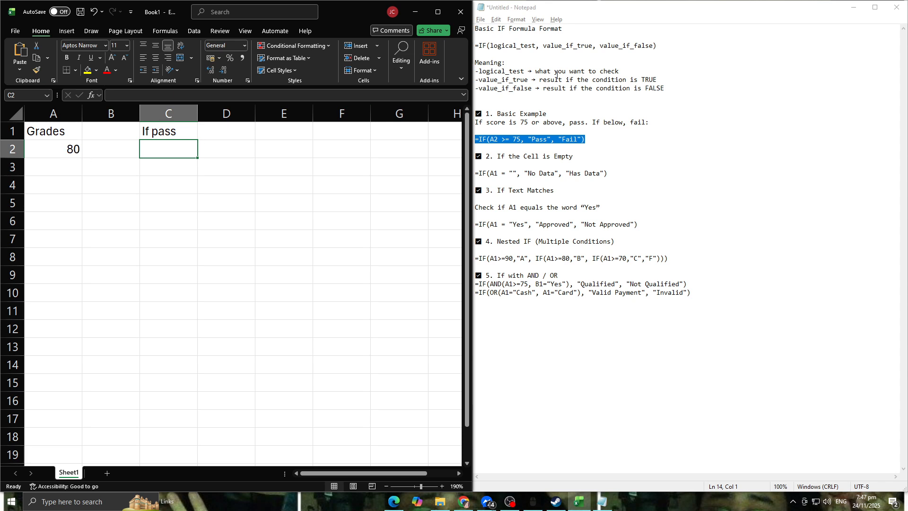
key(ctrl+v)
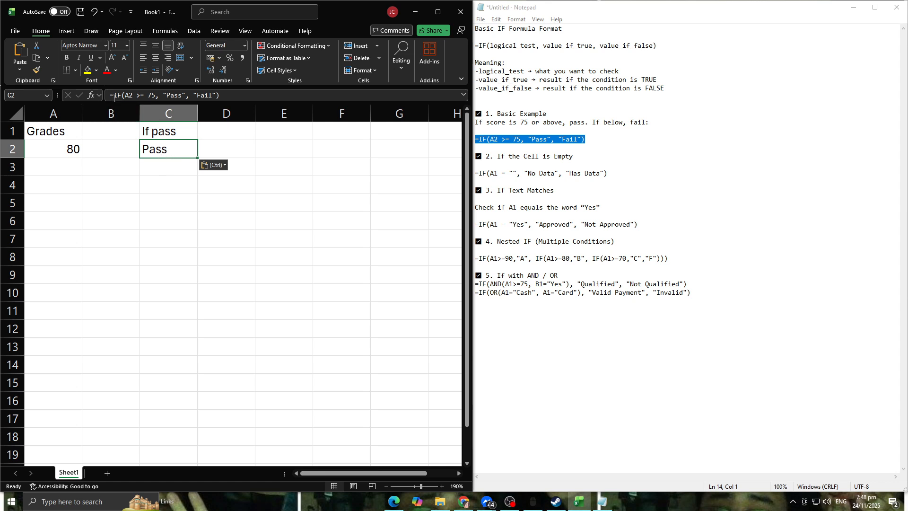
Step: Clear the pasted formula from cell C2 and begin a new formula there with an equals sign
double_click(186, 148)
drag(305, 151, 130, 146)
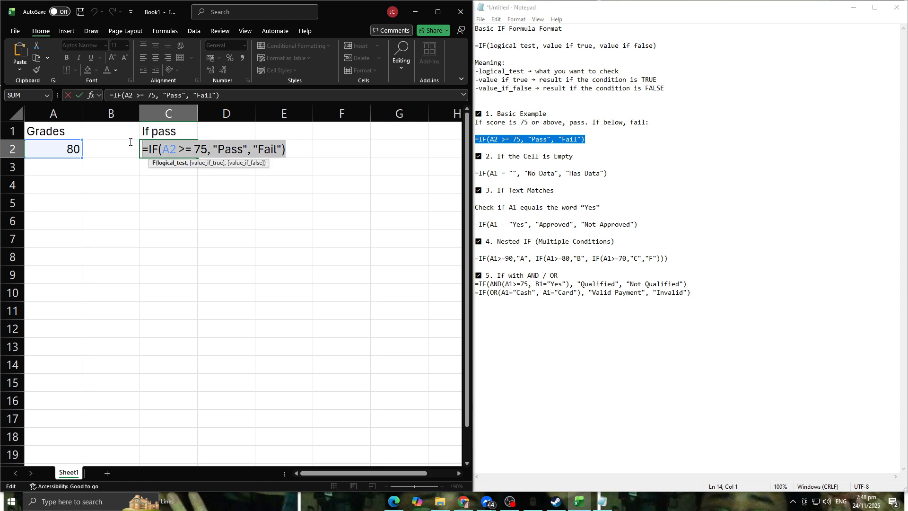
key(BackSpace)
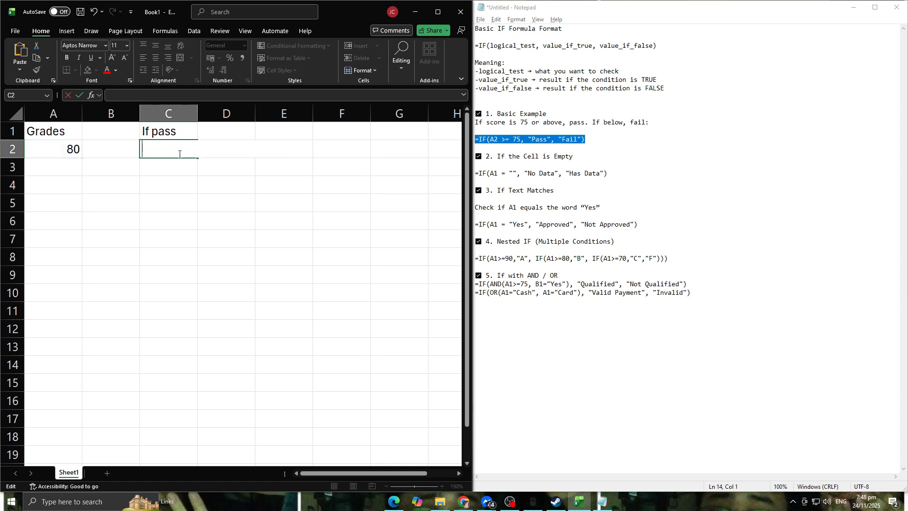
text(=)
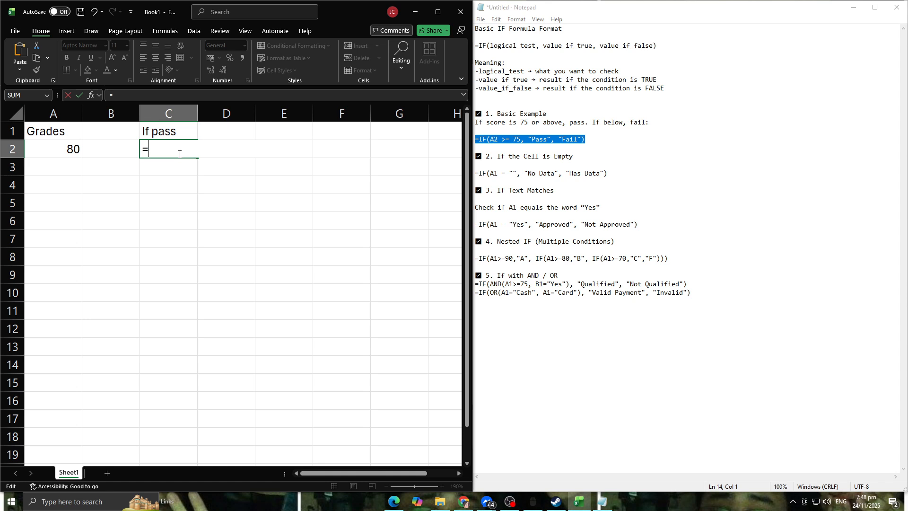
text(if)
key(Tab)
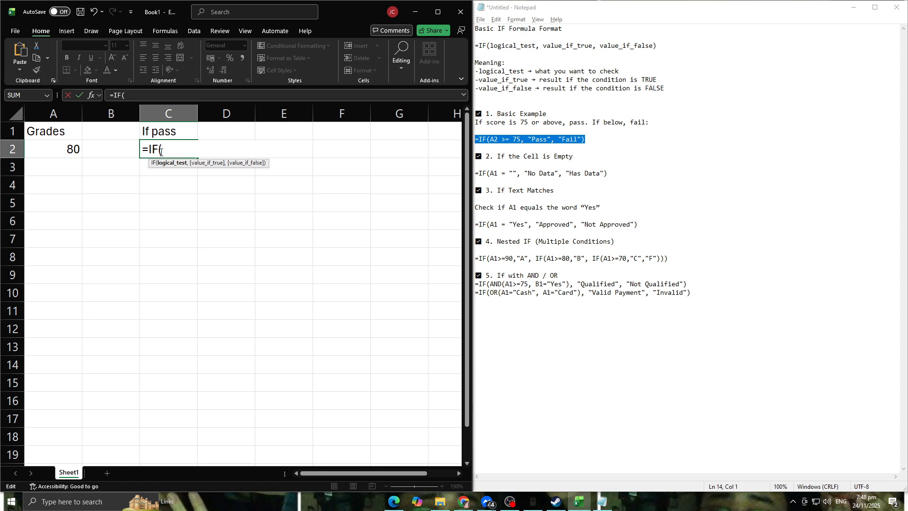
key(BackSpace)
key(BackSpace)
key(BackSpace)
text(av)
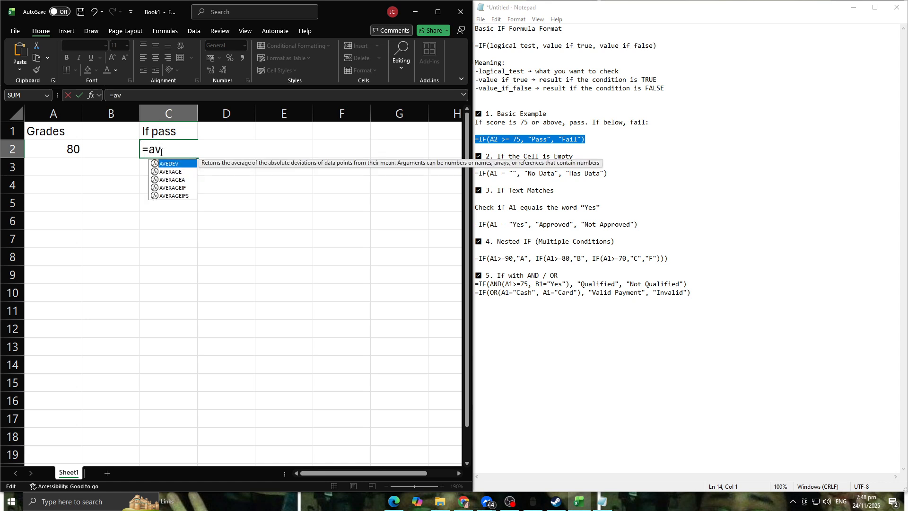
key(Down)
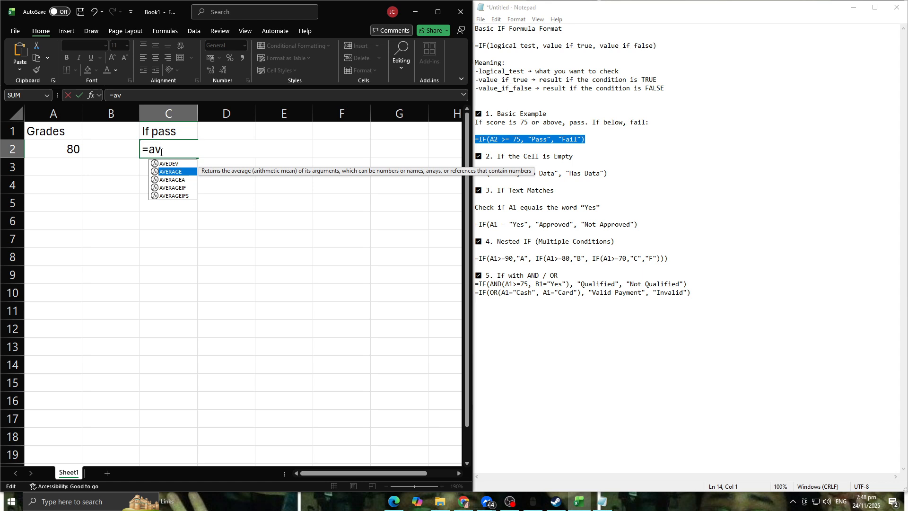
key(Tab)
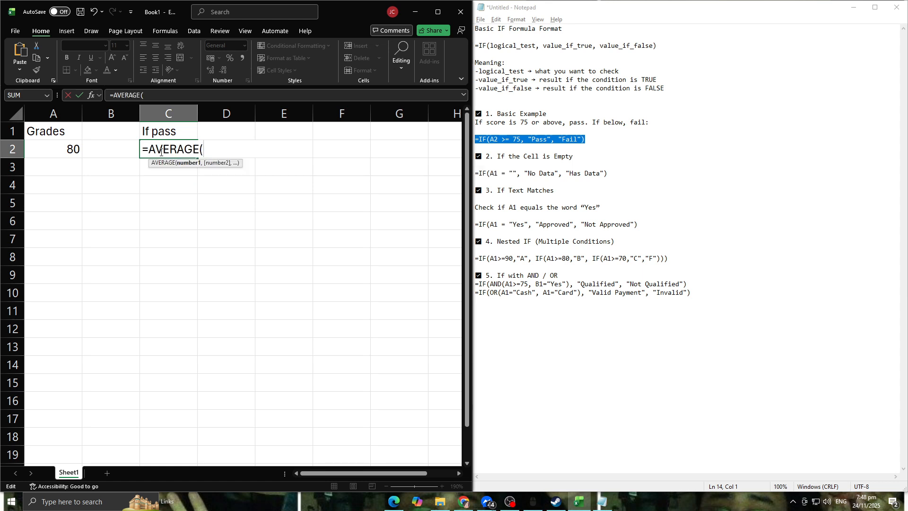
key(BackSpace)
key(BackSpace)
key(BackSpace)
key(BackSpace)
key(BackSpace)
key(BackSpace)
key(BackSpace)
key(BackSpace)
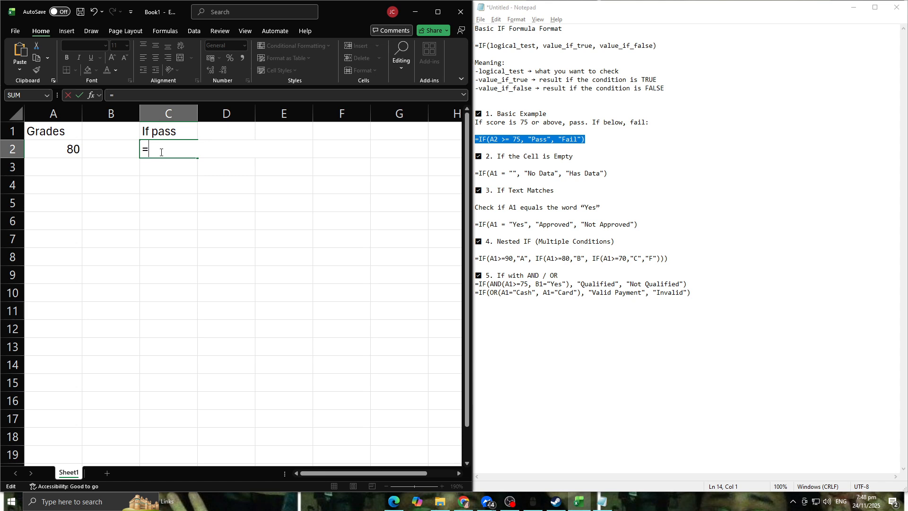
Step: Build the IF function's logical test in cell C2 as A2 >= 75, referencing the grade cell
text(IF()
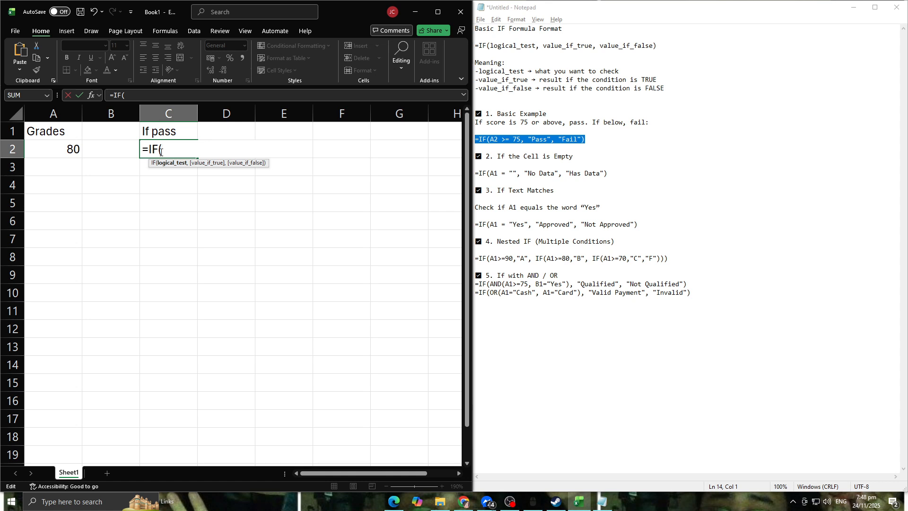
text(A)
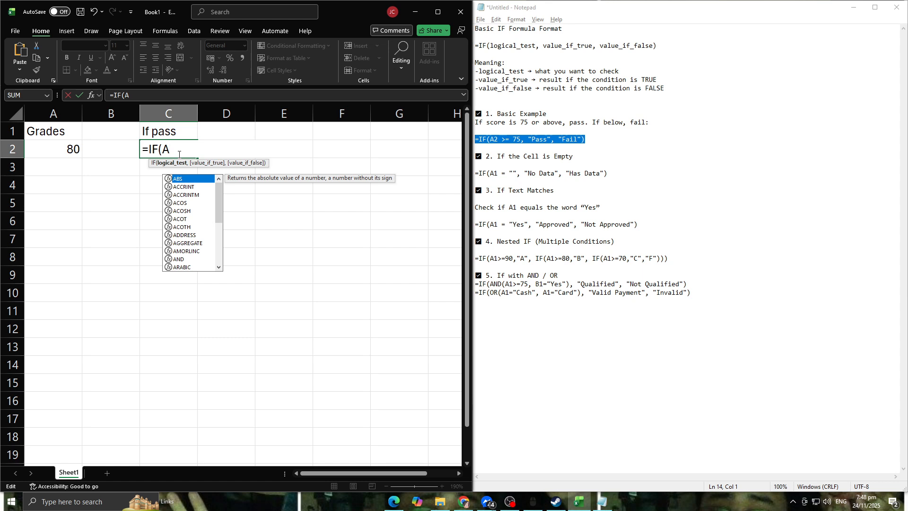
text(2)
key(BackSpace)
key(BackSpace)
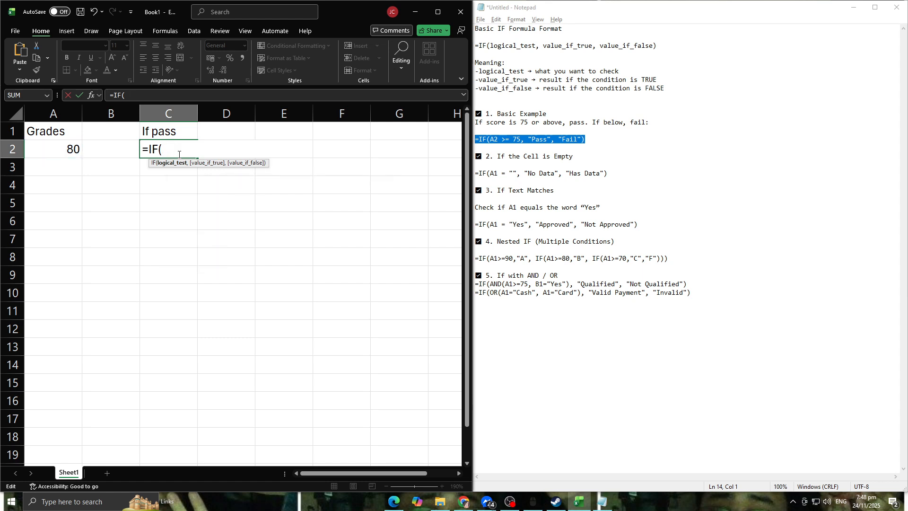
click(70, 155)
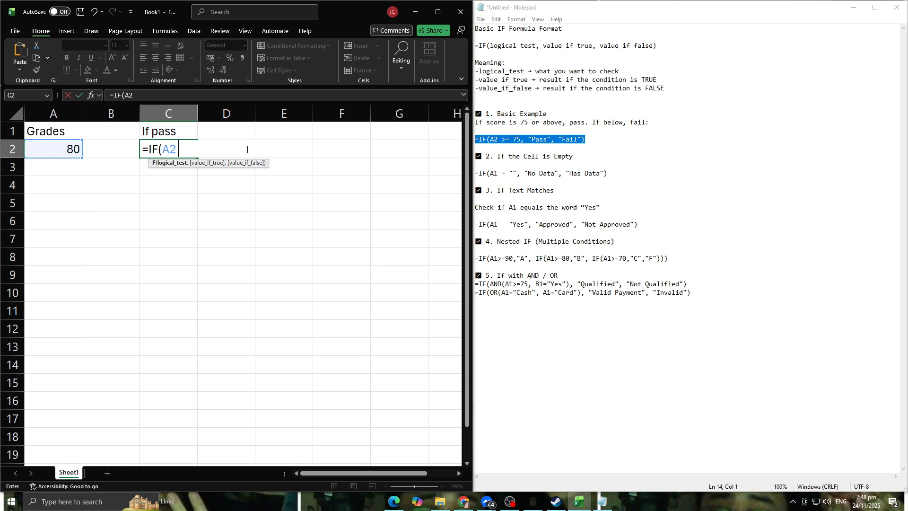
text(>= 75,)
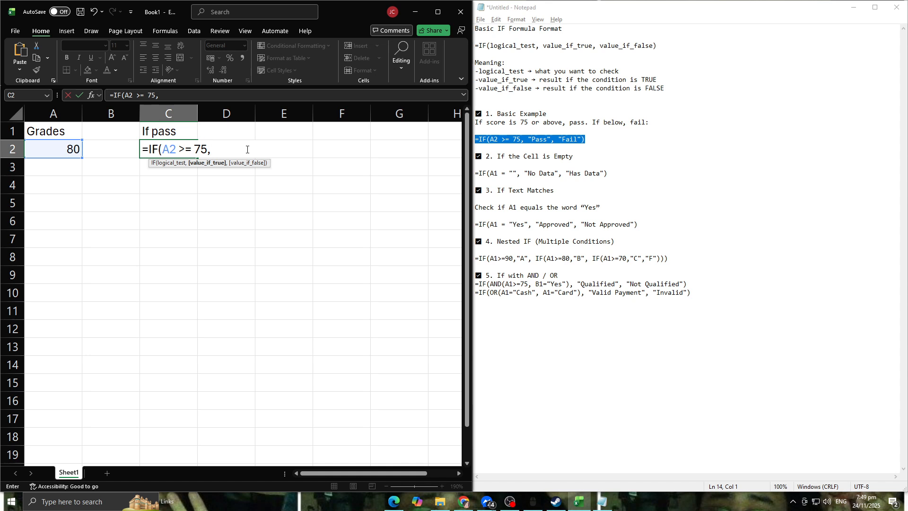
Step: Complete the formula in C2 with "pass" as the true result and unquoted fail as the false result
text(pass",)
text(fail)
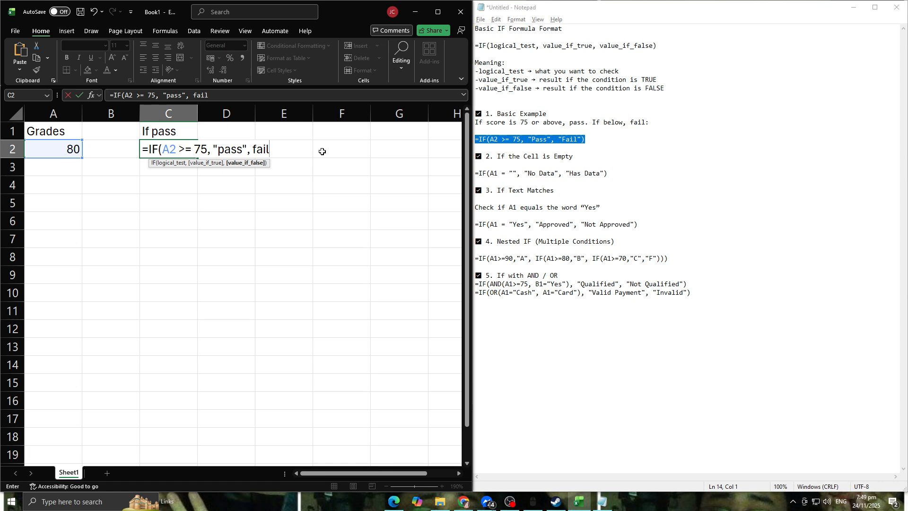
key(Left)
key(Left)
key(Right)
key(Right)
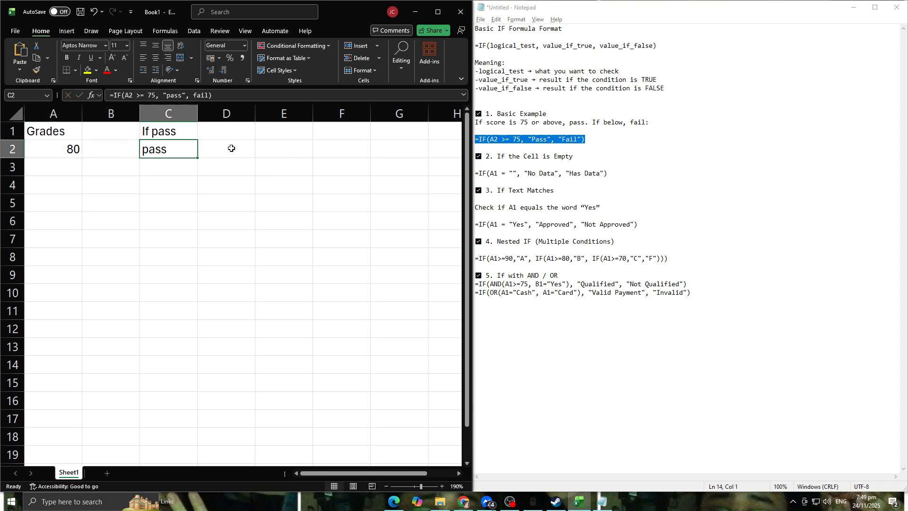
Step: Enclose the word fail in double quotation marks in C2's IF formula
double_click(189, 150)
click(253, 151)
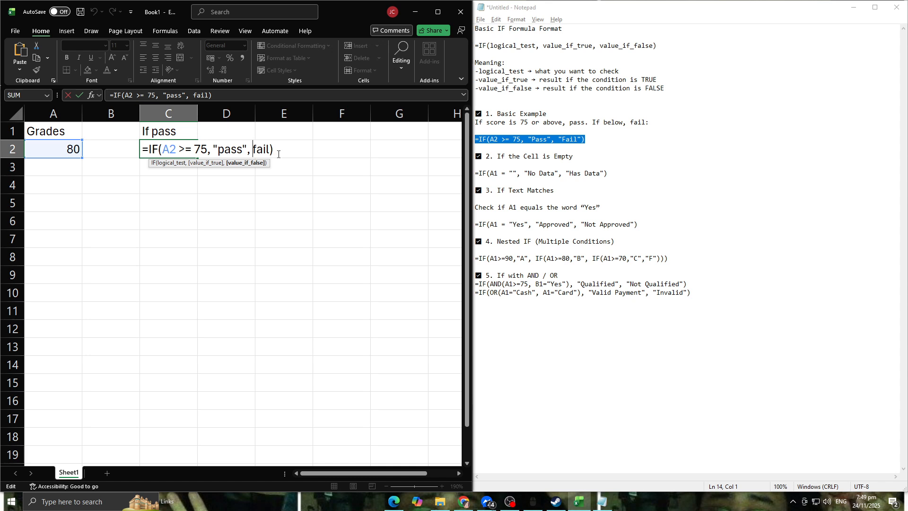
text(")
key(Right)
key(Right)
key(Right)
key(Right)
text(")
key(Return)
Step: Change the grade in cell A2 to 70 to test the formula's false result
double_click(74, 150)
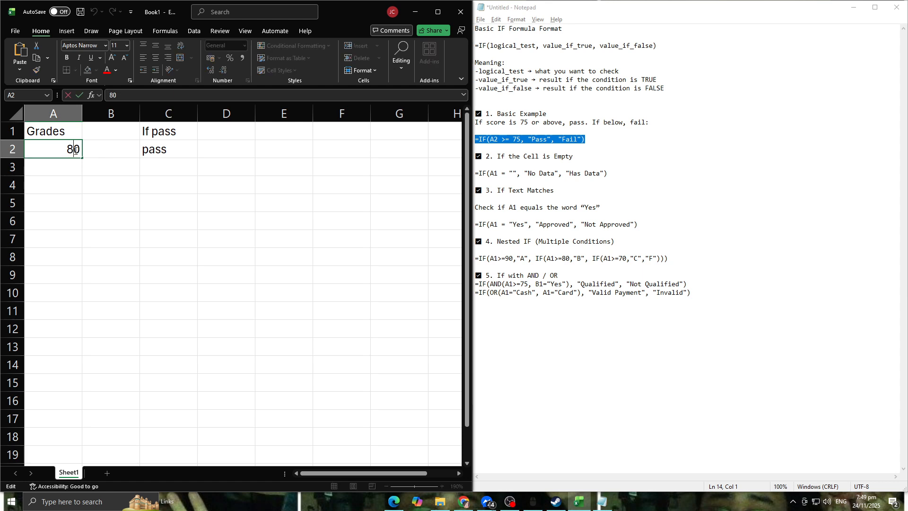
key(BackSpace)
text(7)
key(BackSpace)
text(7)
key(Return)
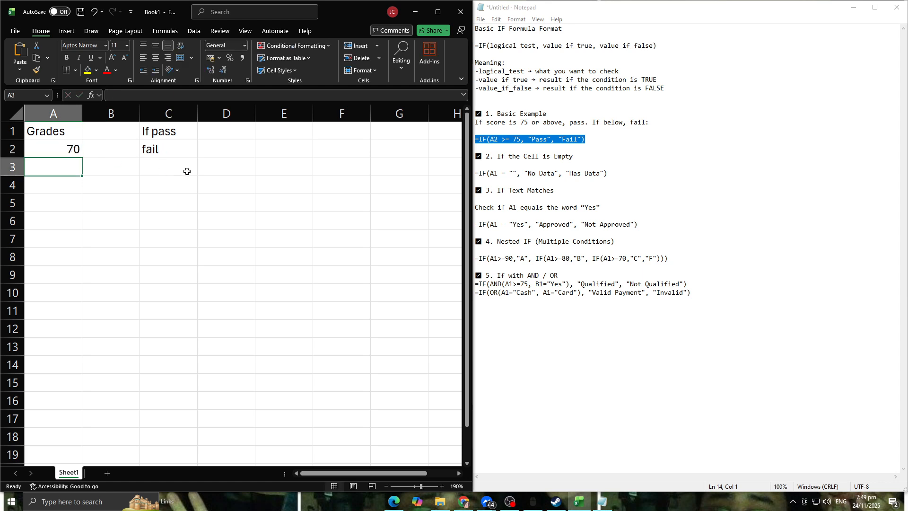
Step: Capitalize the two result texts in C2's formula as "Pass" and "Fail"
double_click(170, 154)
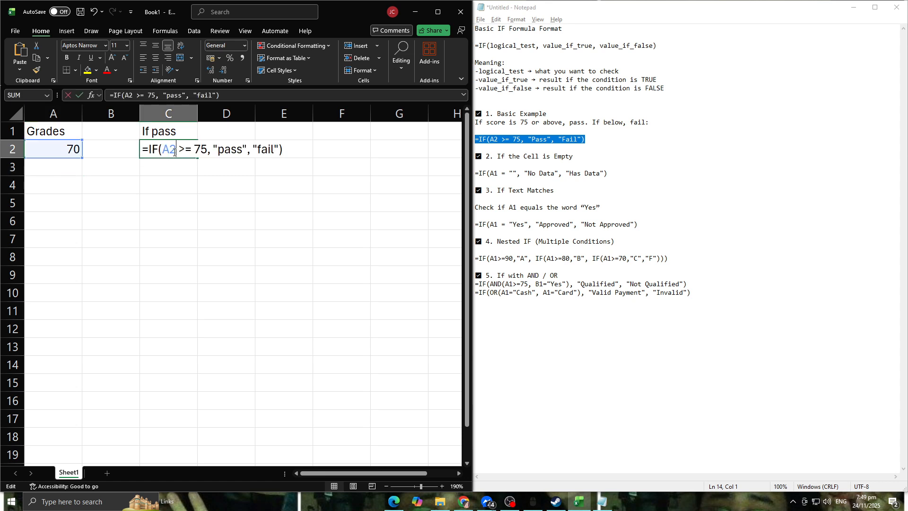
click(258, 151)
key(BackSpace)
text(F)
key(Left)
key(Left)
key(Left)
key(Left)
key(Left)
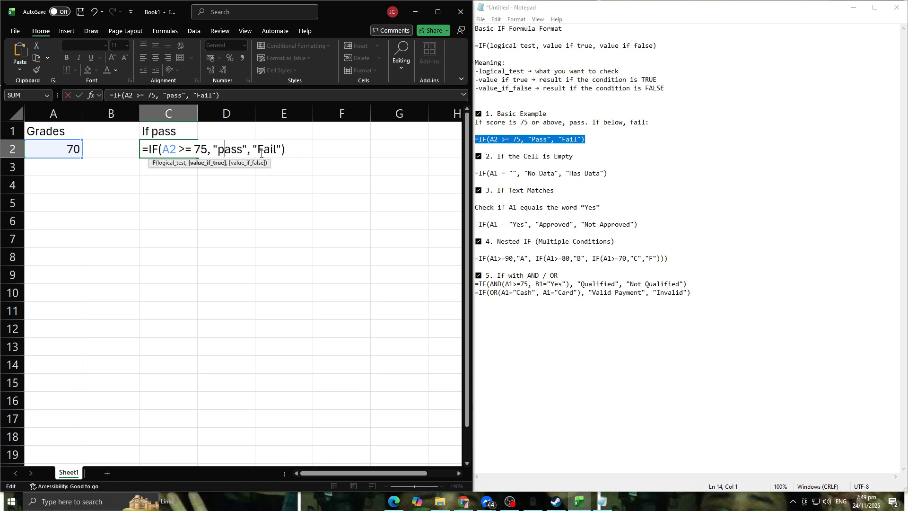
key(BackSpace)
text(P)
key(Return)
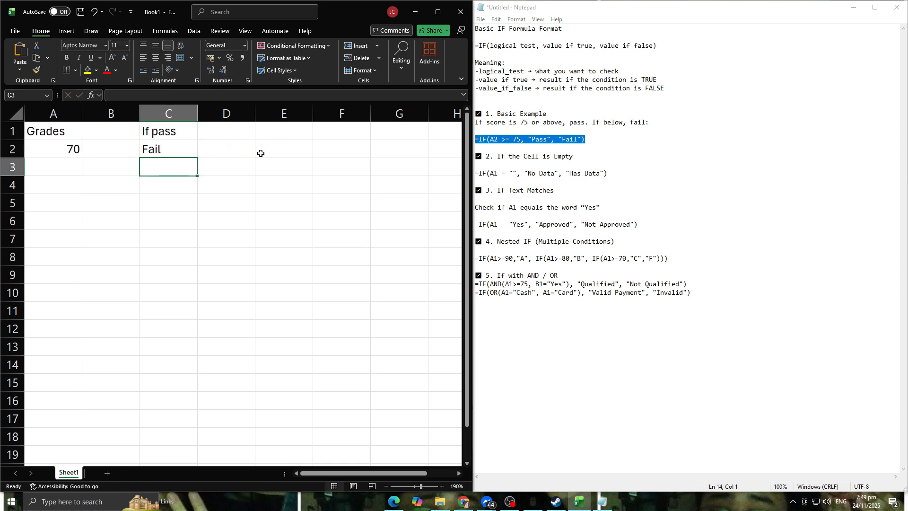
Step: Change the grade in cell A2 to 78 to test the formula's true result
click(83, 149)
double_click(81, 149)
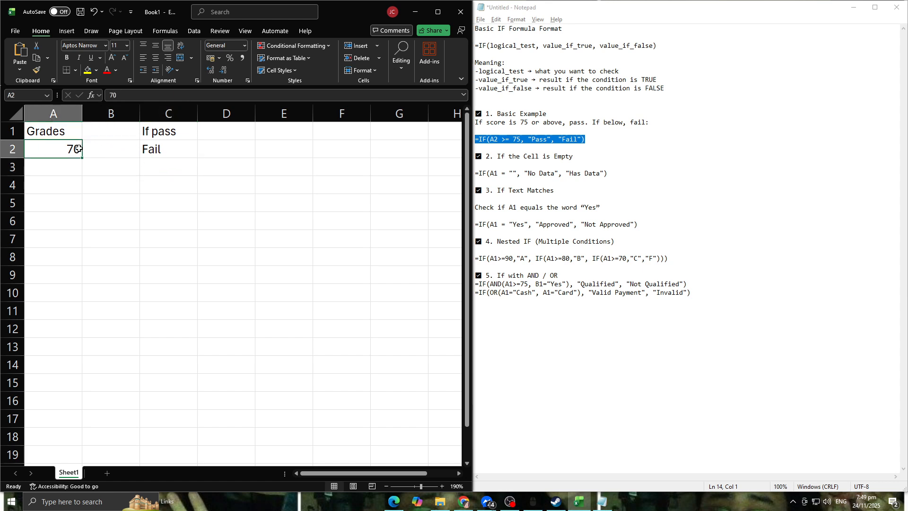
key(BackSpace)
text(8)
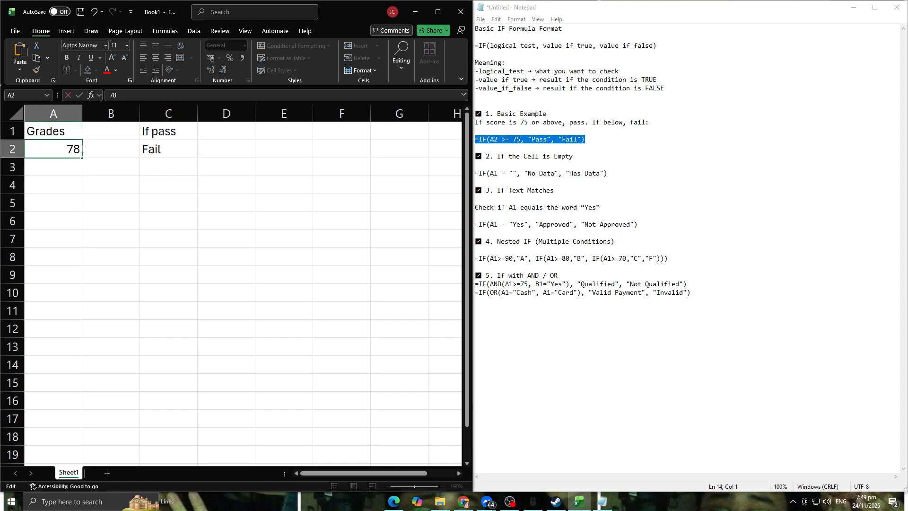
key(Return)
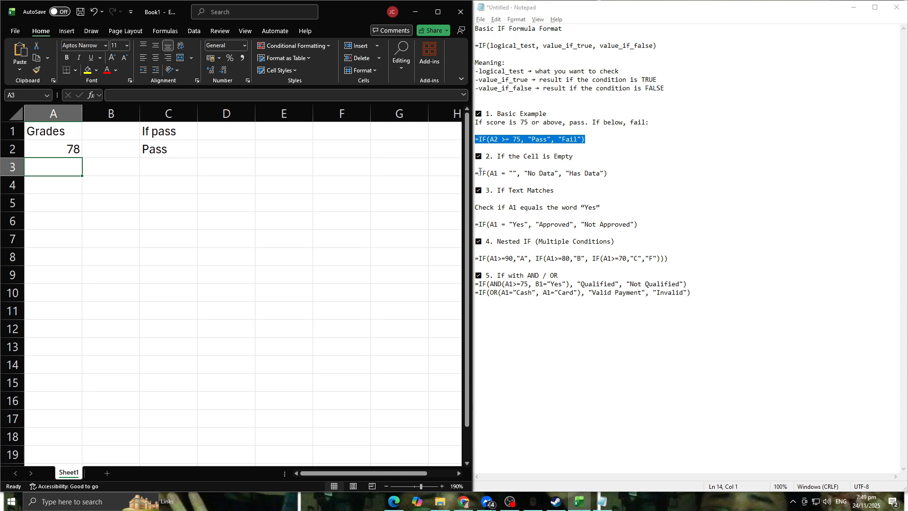
Step: Change the cell reference in the notes' empty-cell formula to A3
drag(473, 173, 520, 173)
click(496, 175)
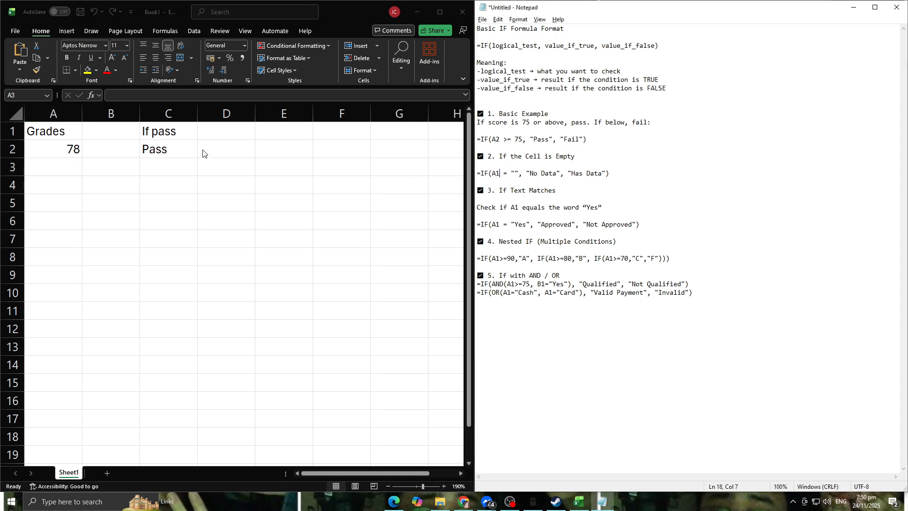
key(BackSpace)
text(3)
Step: Copy the formula =IF(A3 = "", "No Data", "Has Data") from the notes into cell D2
drag(629, 176, 478, 169)
key(ctrl+c)
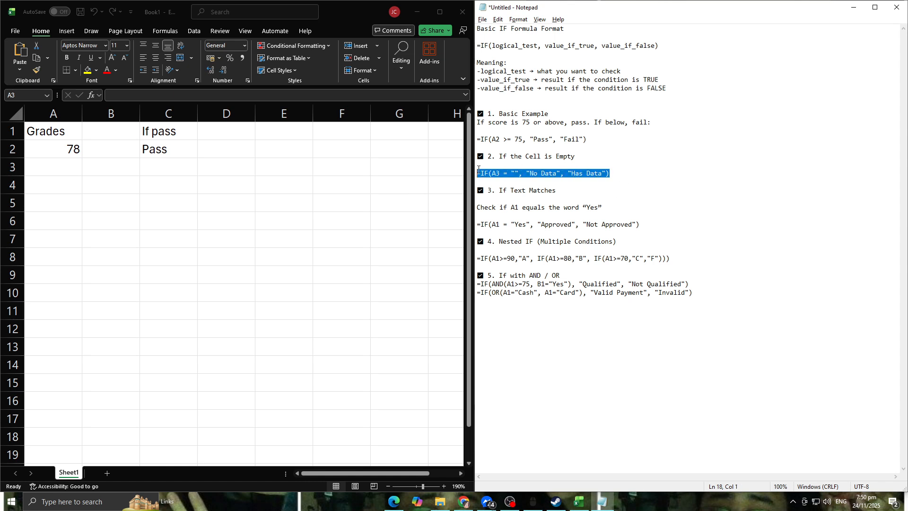
click(183, 145)
click(211, 150)
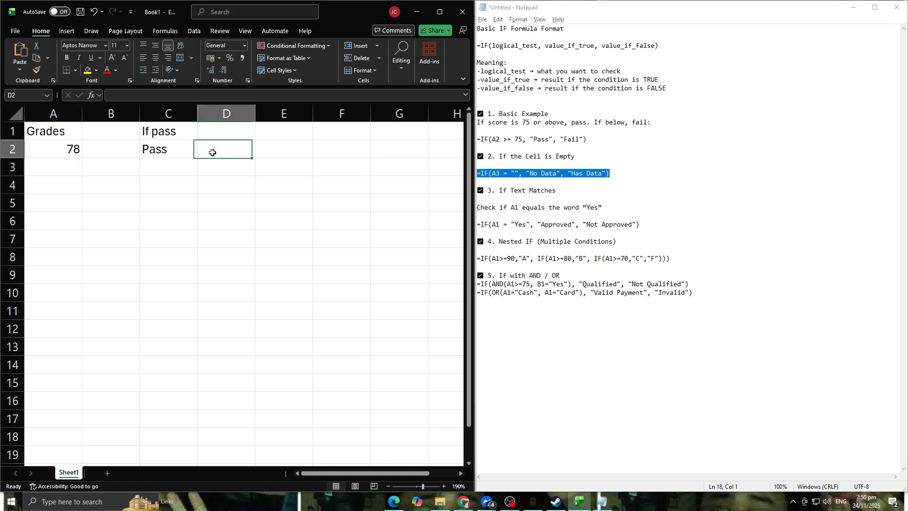
key(ctrl+v)
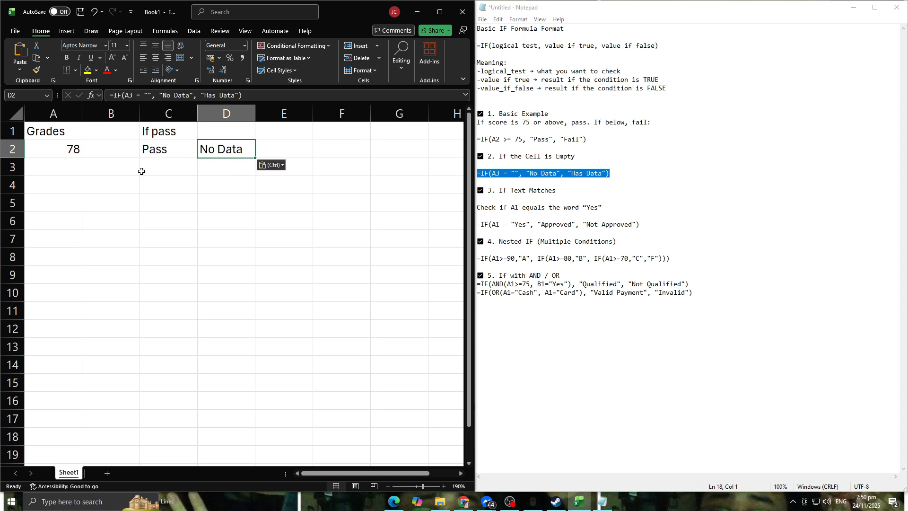
Step: Enter 1 in cell A3 to test the empty-cell formula with data present
click(68, 173)
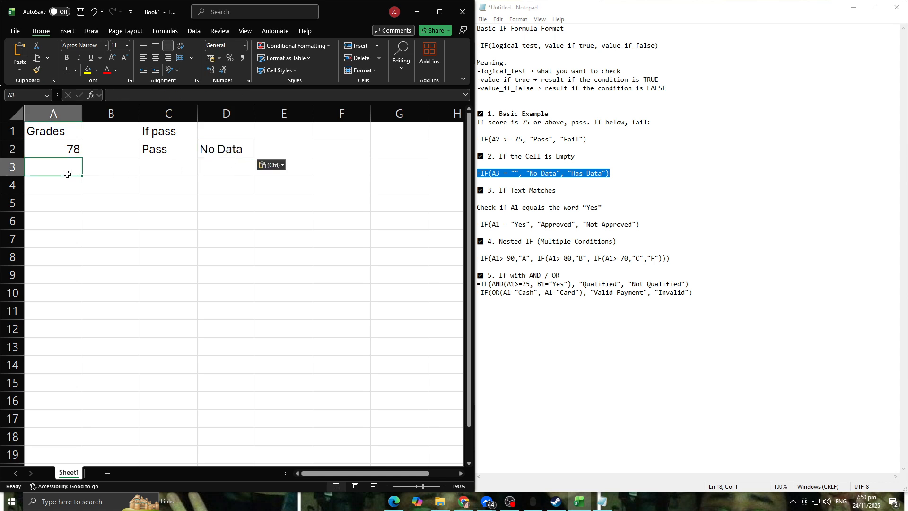
text(1)
click(124, 180)
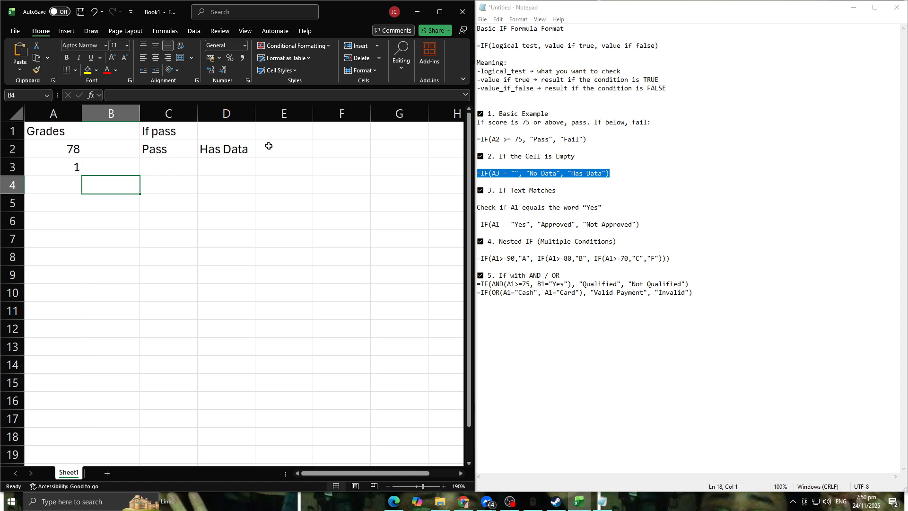
Step: Replace the "No Data" result in D2's formula with "None"
click(534, 174)
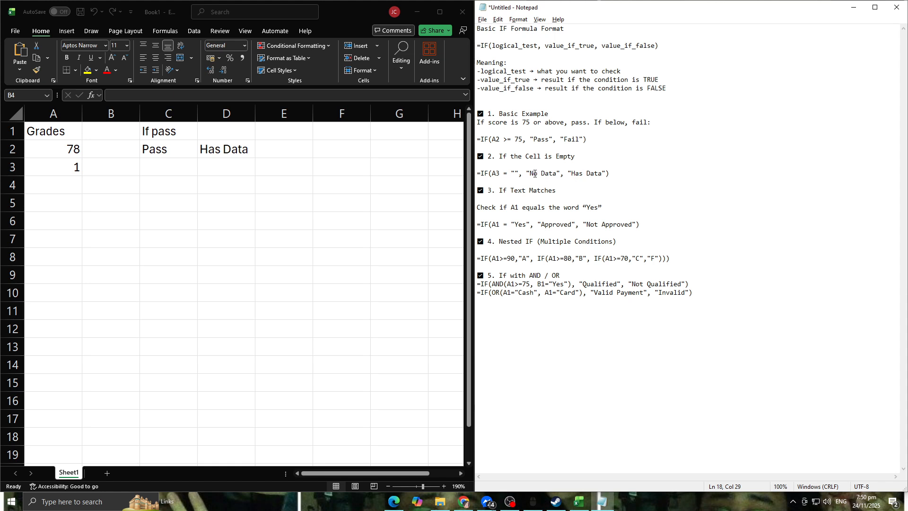
drag(560, 176, 540, 173)
click(244, 148)
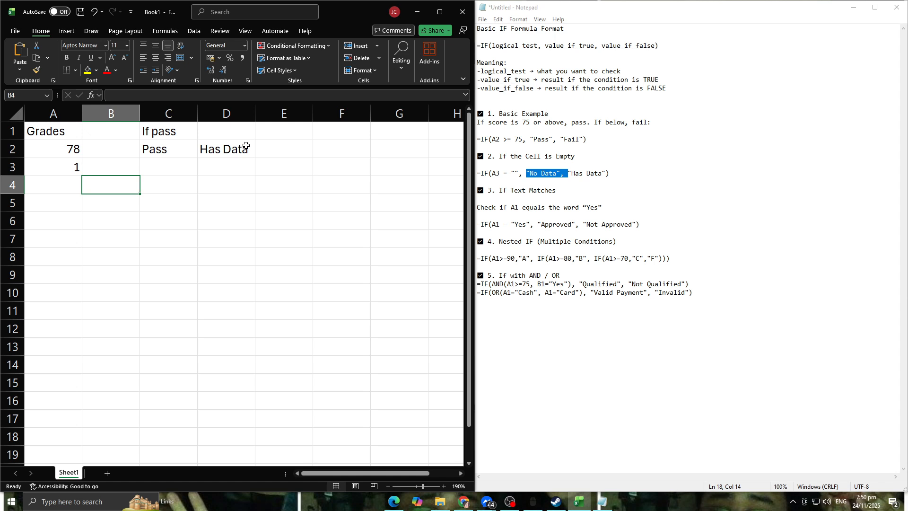
double_click(245, 148)
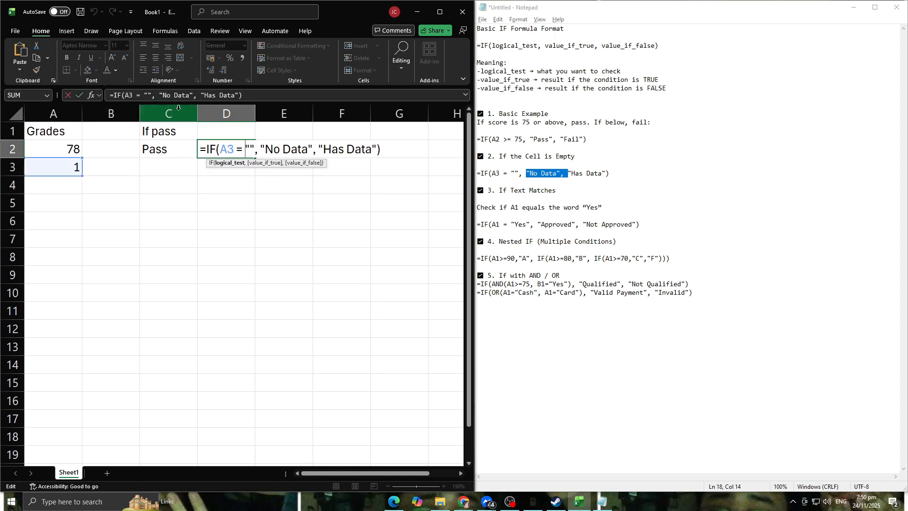
click(315, 149)
key(BackSpace)
key(BackSpace)
key(BackSpace)
key(BackSpace)
key(BackSpace)
text(ne)
Step: Shorten the "Has Data" result in D2's formula to "Data" and enter the formula
key(Right)
key(Right)
key(Right)
key(Right)
key(Right)
key(Right)
key(Right)
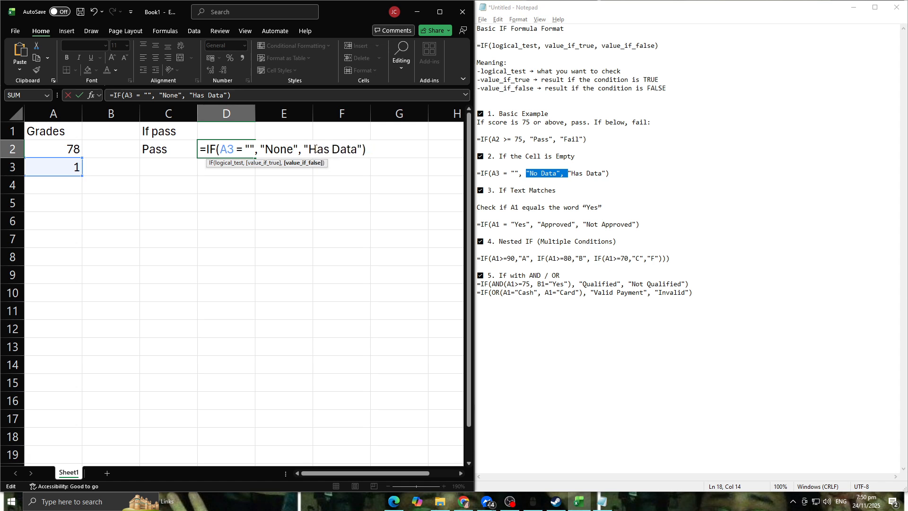
key(BackSpace)
key(BackSpace)
key(BackSpace)
key(Delete)
key(Return)
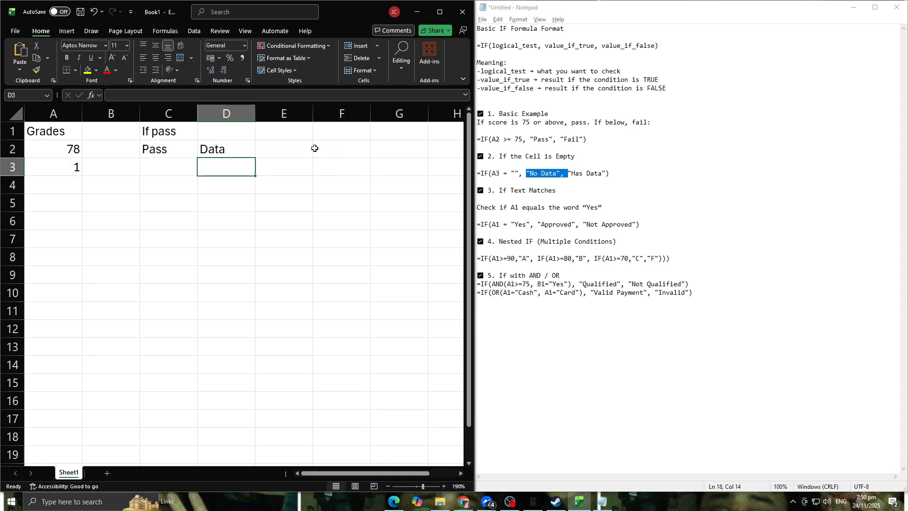
Step: Clear the value from cell A3 to test the empty-cell result
click(77, 166)
key(Delete)
click(132, 190)
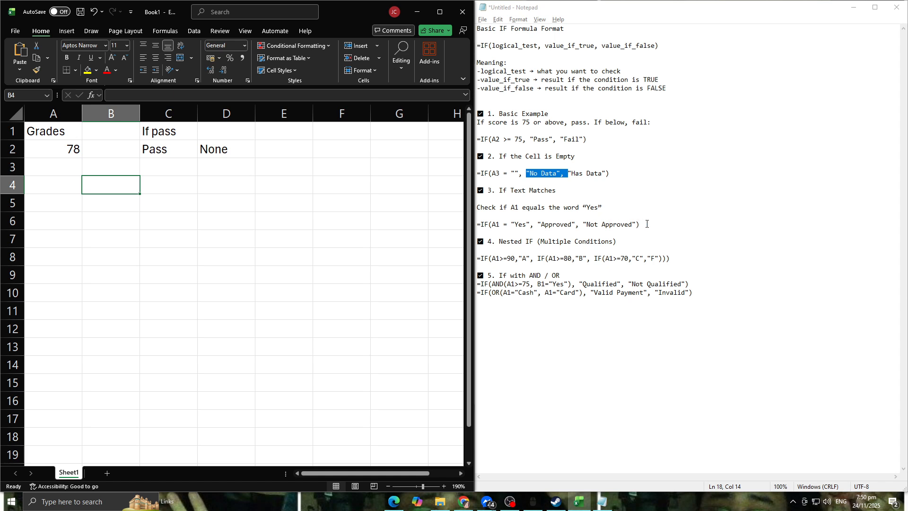
Step: Copy the text-match formula =IF(A1 = "Yes", "Approved", "Not Approved") from the notes into cell C3
drag(660, 224, 463, 229)
key(ctrl+c)
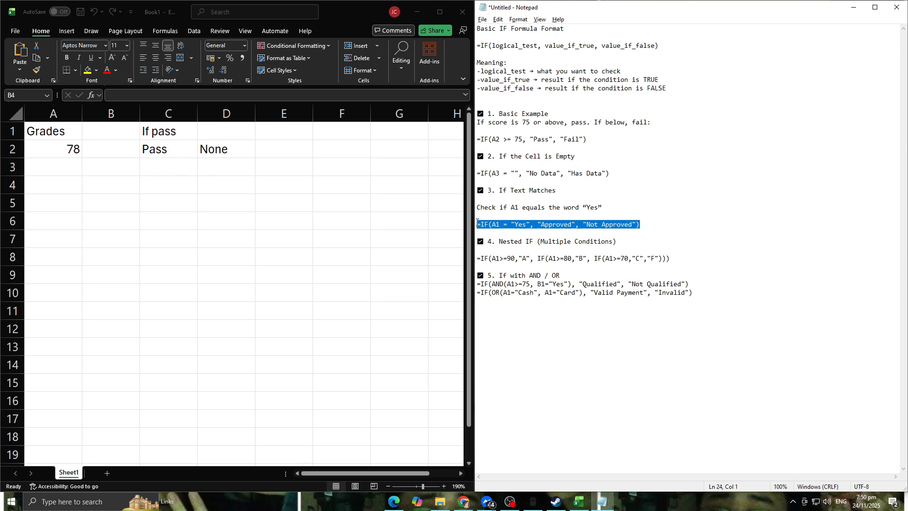
click(64, 139)
click(175, 168)
double_click(176, 168)
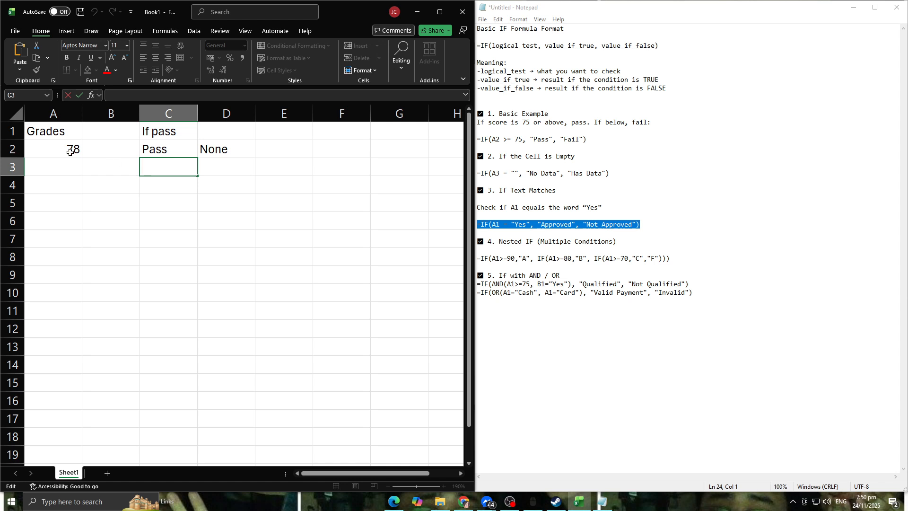
key(ctrl+v)
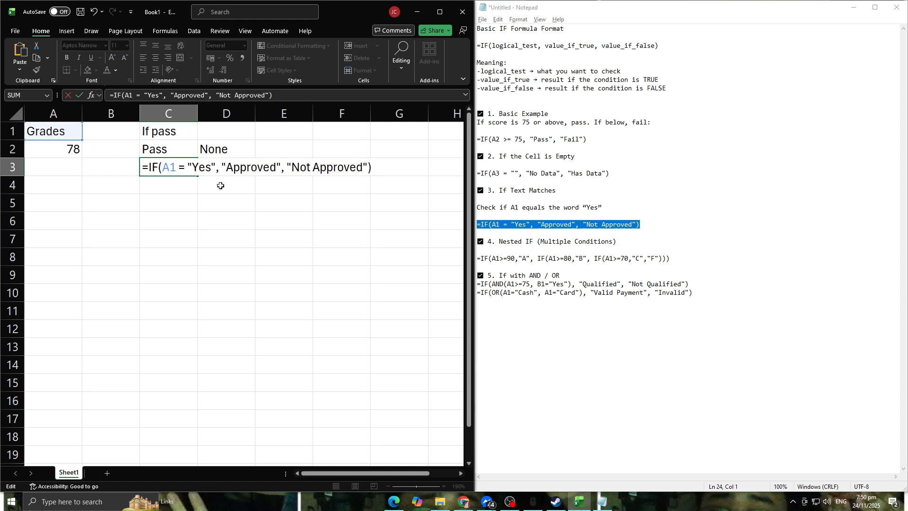
click(275, 268)
Step: Replace the Grades header in cell A1 with Yes to test the text-match formula
click(61, 137)
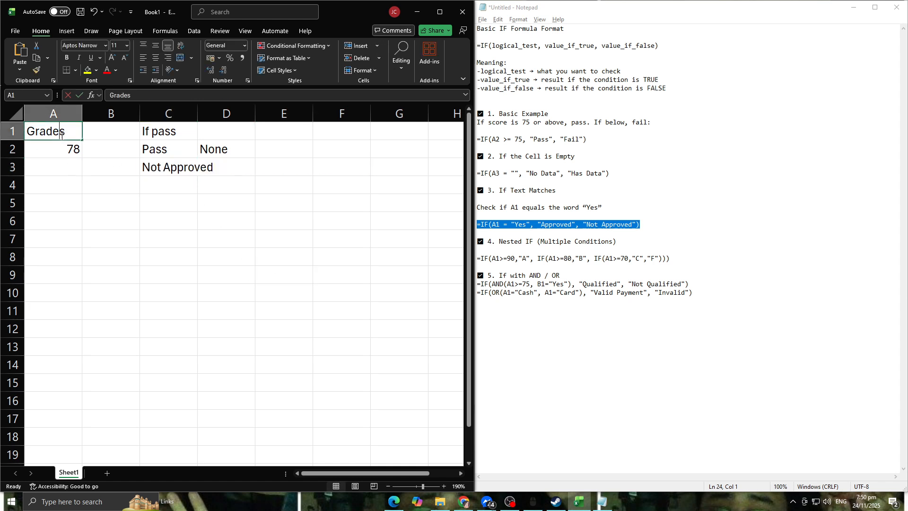
double_click(67, 133)
drag(66, 132, 3, 121)
text(Yes)
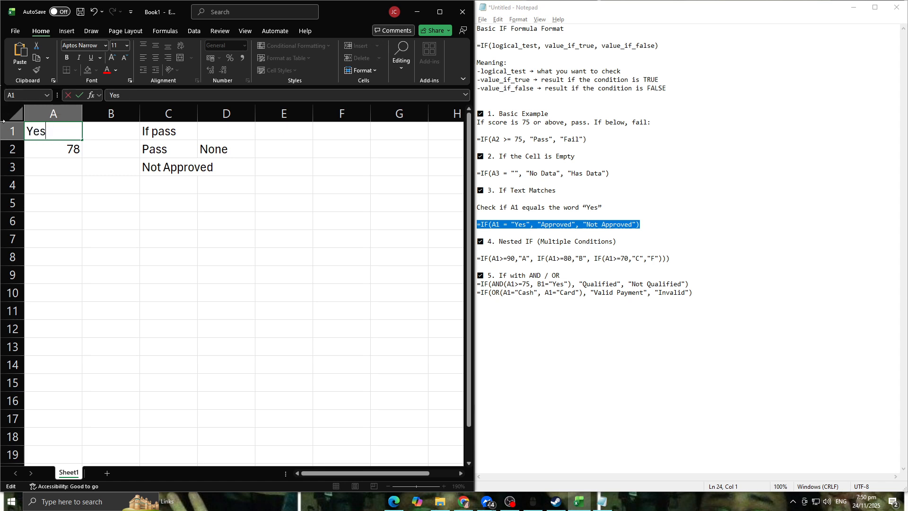
key(Return)
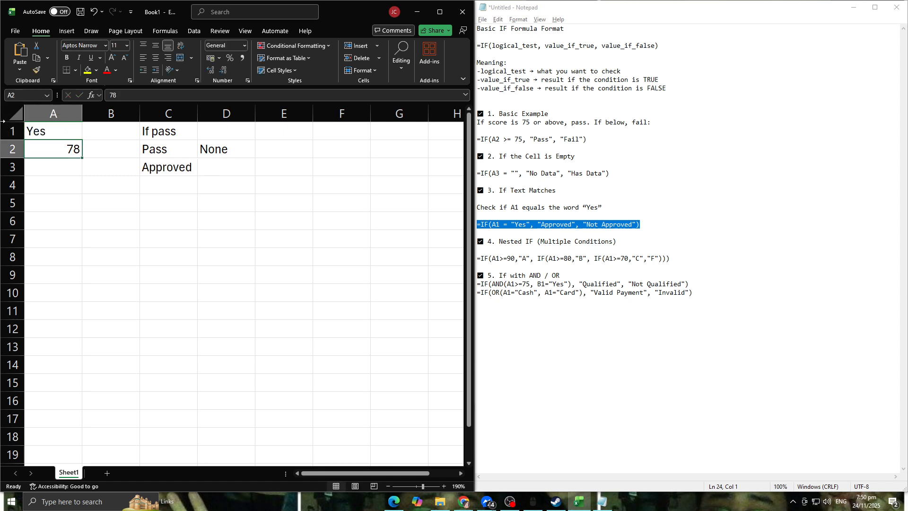
Step: Clear the grade from cell A2
double_click(78, 150)
key(BackSpace)
key(BackSpace)
Step: Change the text in cell A1 to Yess to test the text-match formula with a non-matching word
double_click(59, 132)
text(s)
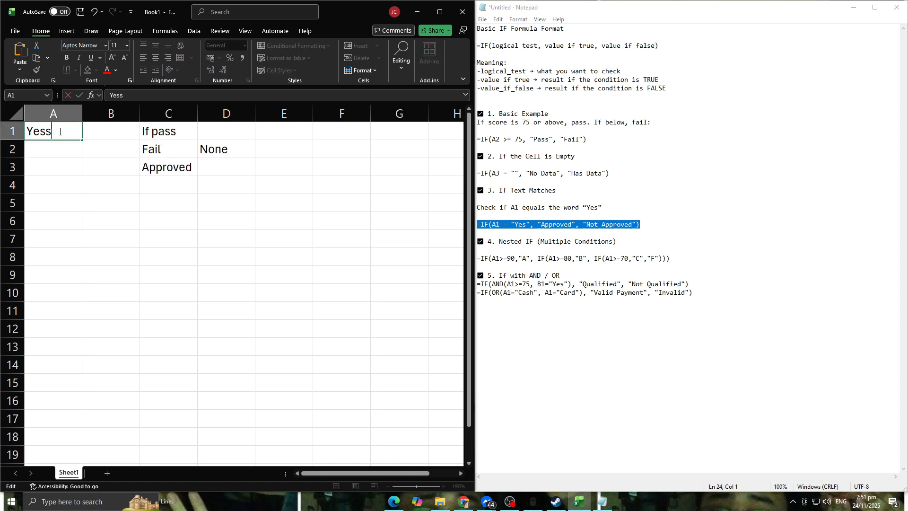
key(Return)
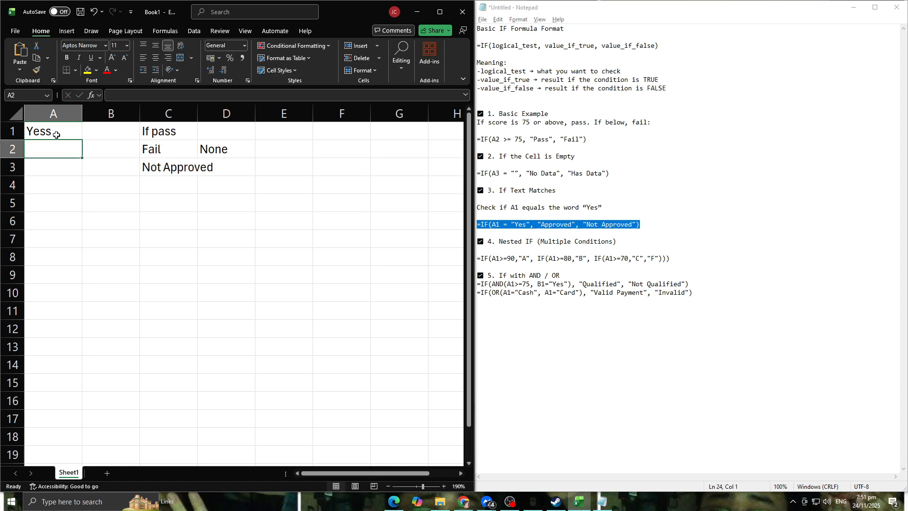
double_click(63, 130)
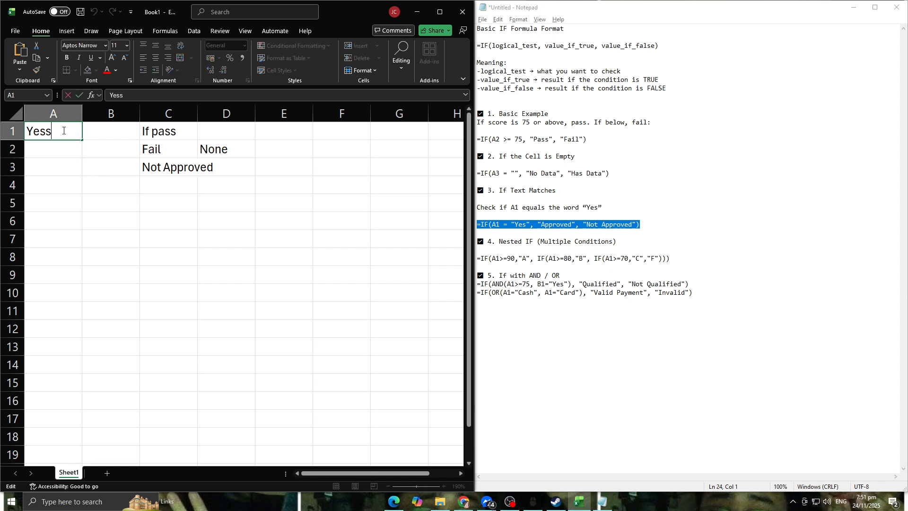
Step: Edit the text-match formula in cell C3 so that it compares A1 with "Apple" instead of "Yes"
click(216, 168)
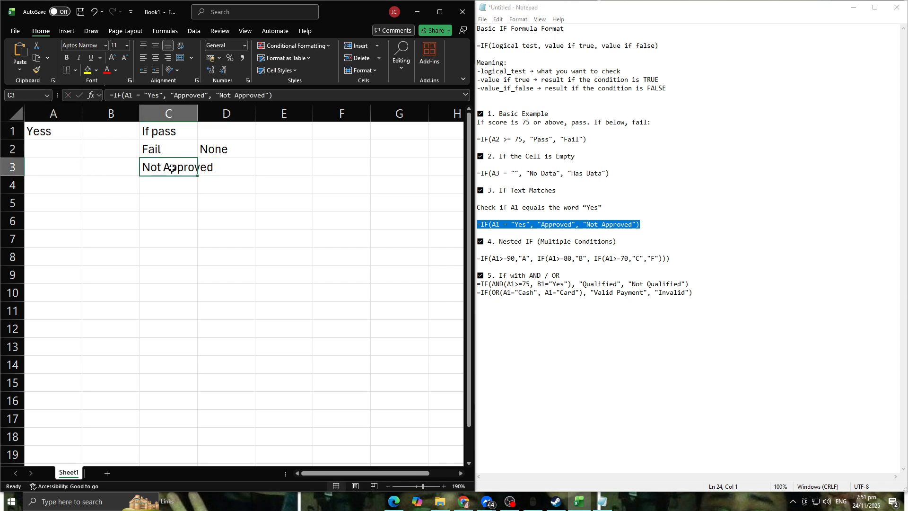
double_click(195, 170)
click(211, 170)
key(BackSpace)
key(BackSpace)
key(BackSpace)
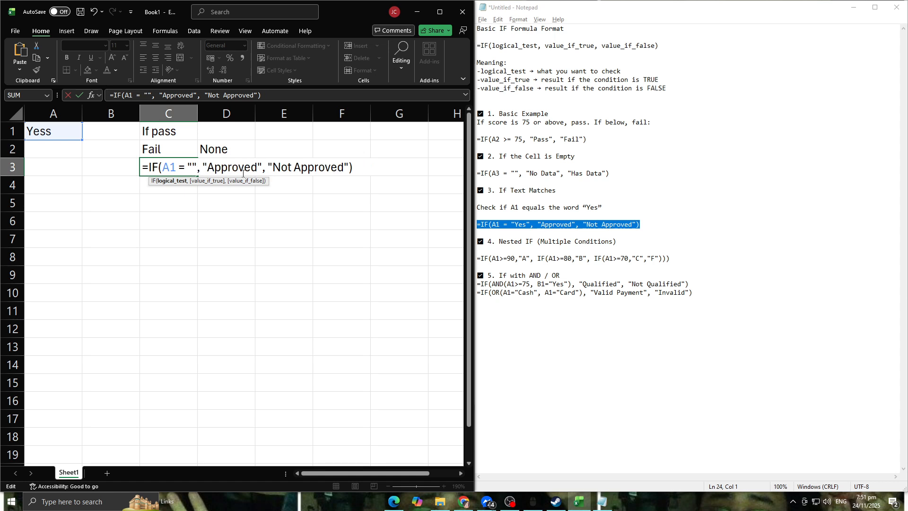
text(Apple)
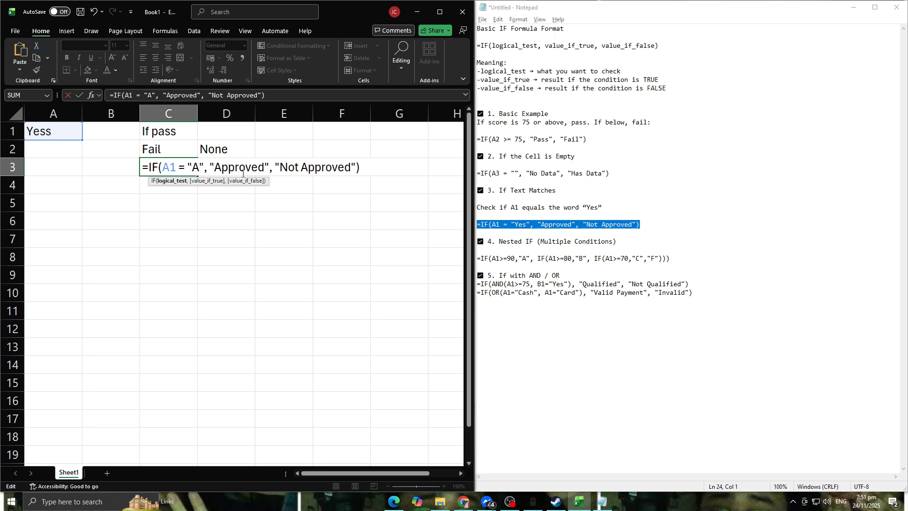
click(336, 236)
Step: Replace the text in cell A1 with apple to test the edited text-match formula
click(54, 131)
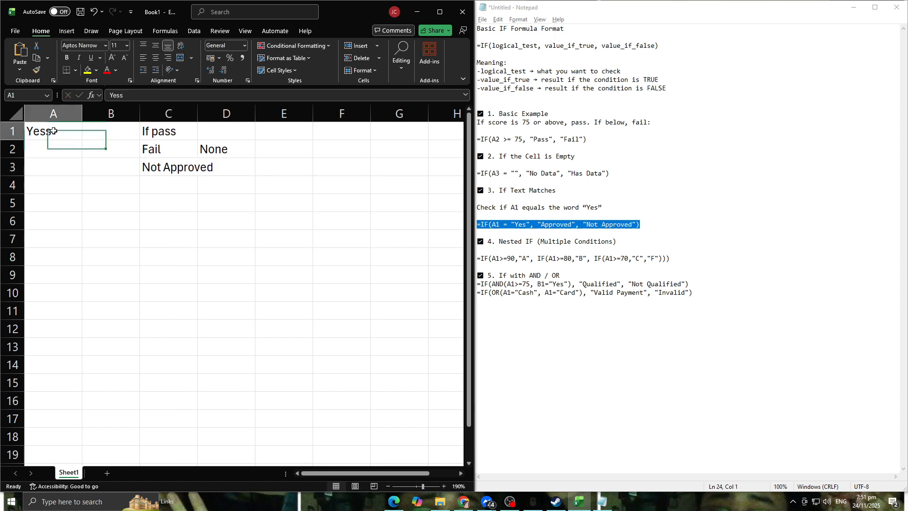
double_click(54, 131)
key(BackSpace)
key(BackSpace)
key(BackSpace)
key(BackSpace)
text(apple)
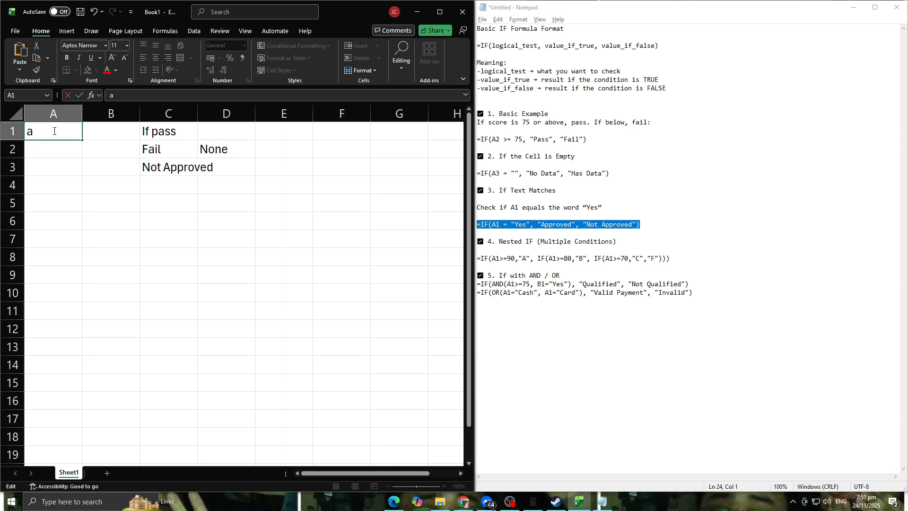
key(Return)
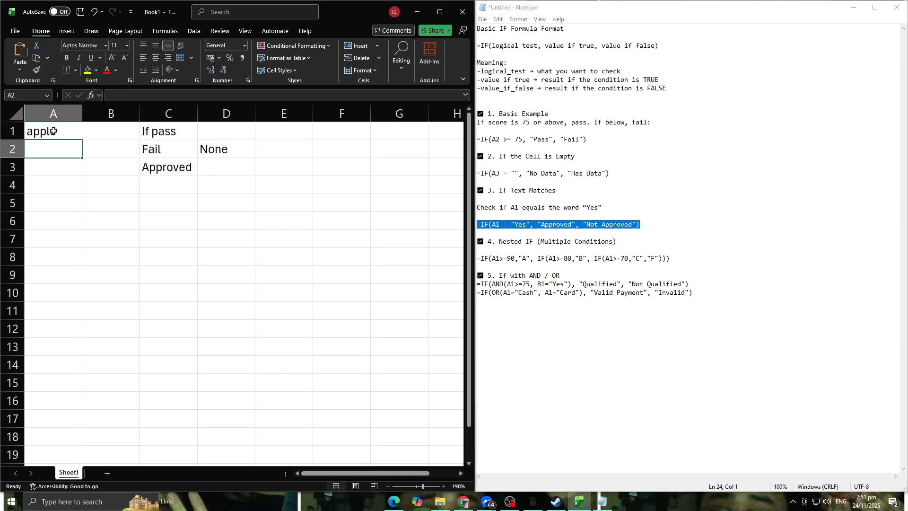
Step: Examine the text-match formula in cell C3 and compare it with the text in cell A1
double_click(169, 168)
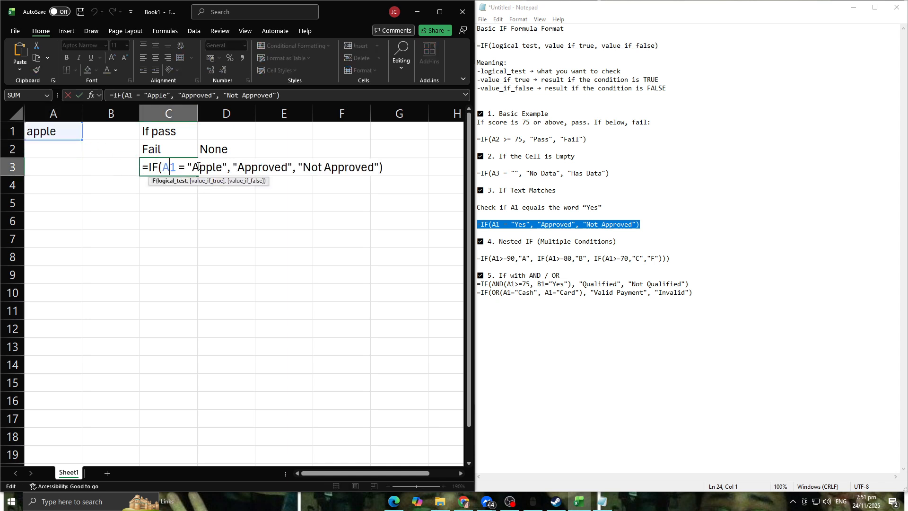
click(192, 229)
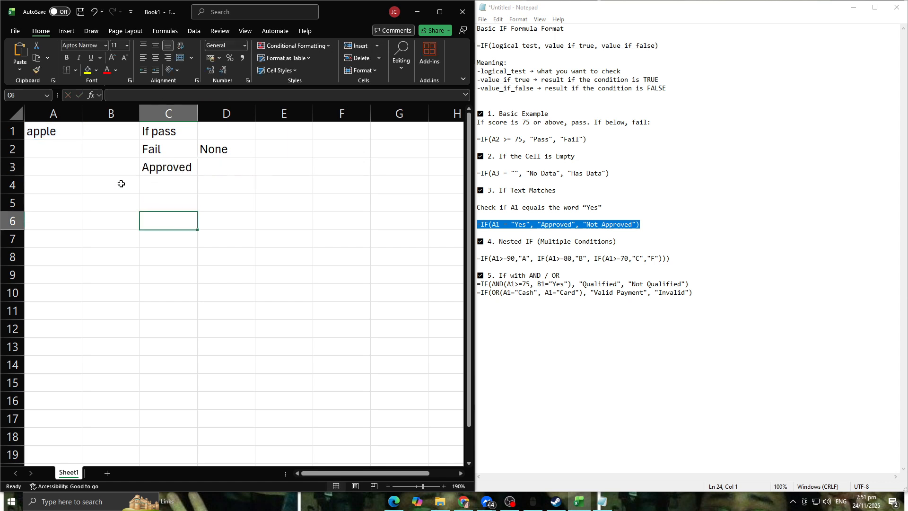
click(57, 134)
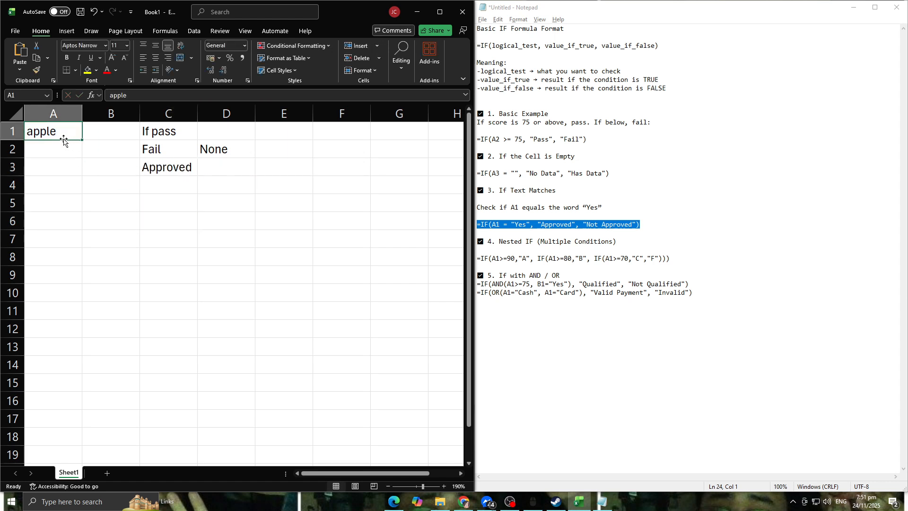
click(168, 171)
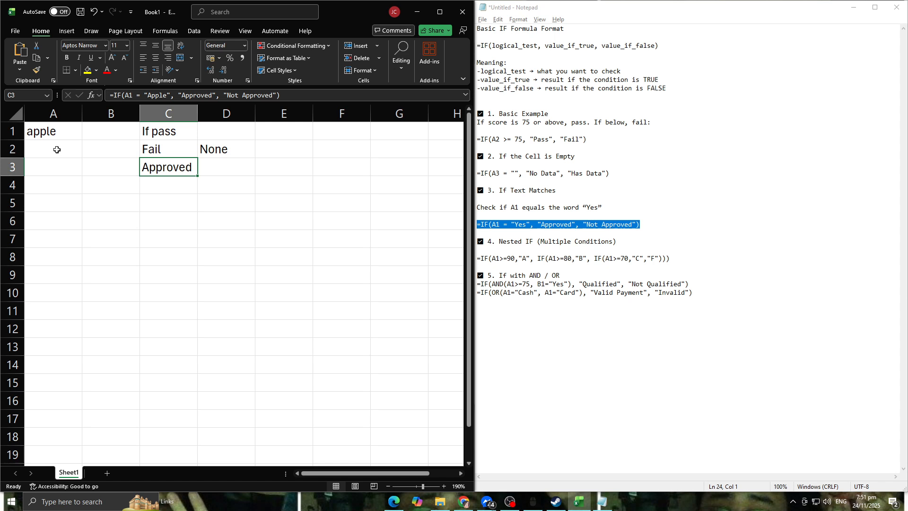
click(52, 135)
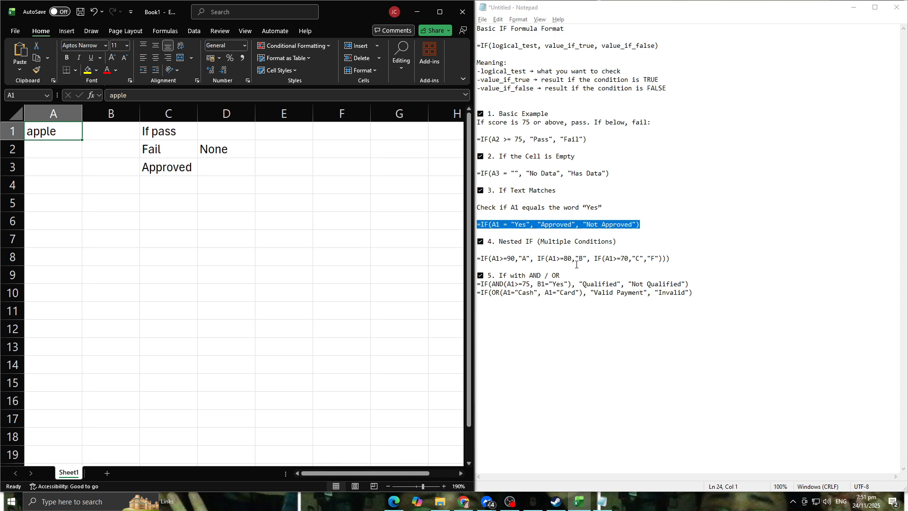
Step: Copy the nested IF formula =IF(A1>=90,"A", IF(A1>=80,"B", IF(A1>=70,"C","F"))) from the notes
drag(674, 259, 479, 255)
key(ctrl+c)
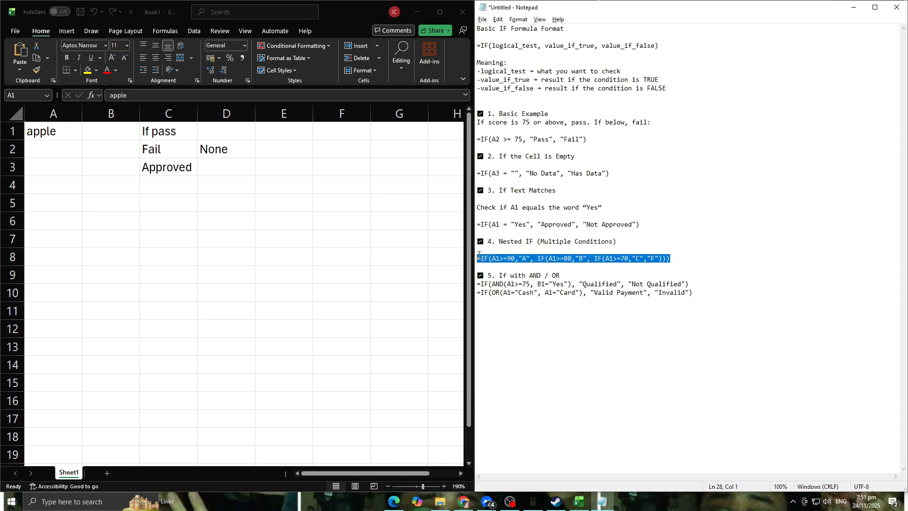
click(525, 262)
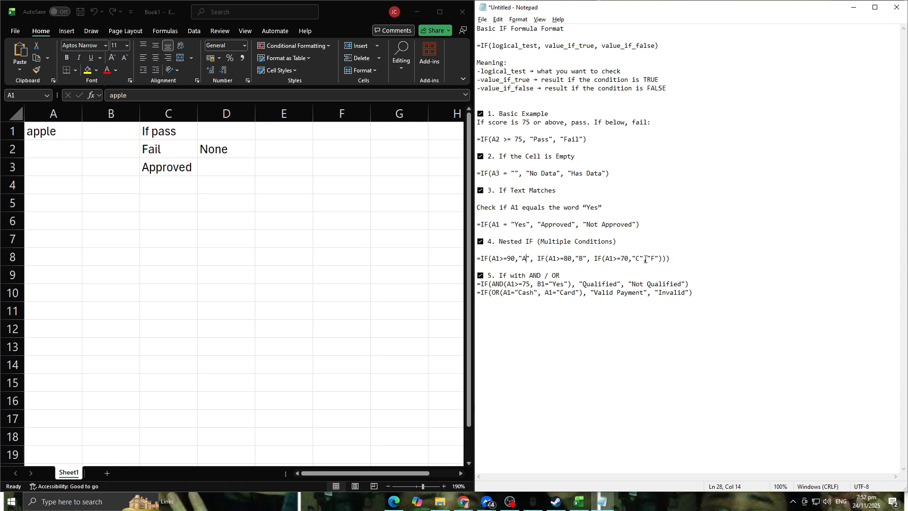
Step: Insert a reference to cell E7 after A1 in the text-match formula in C3 and commit it
click(179, 170)
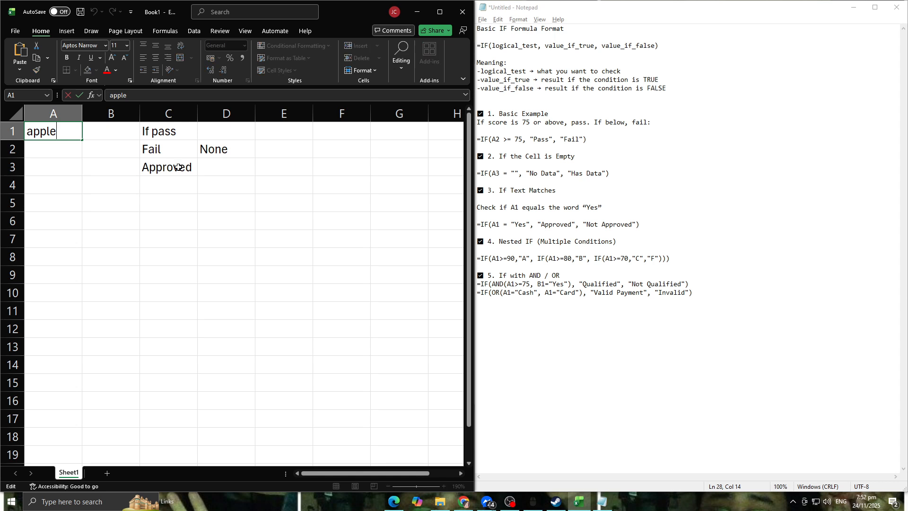
double_click(179, 169)
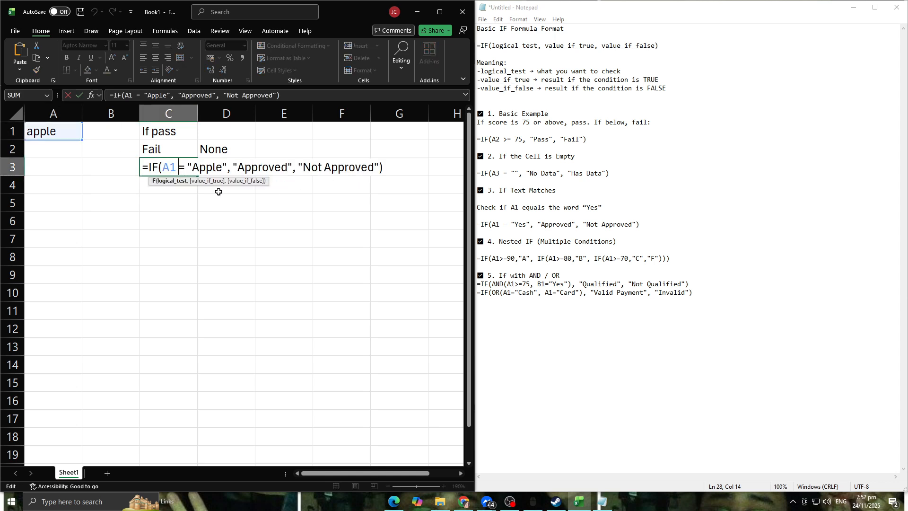
click(186, 191)
click(279, 236)
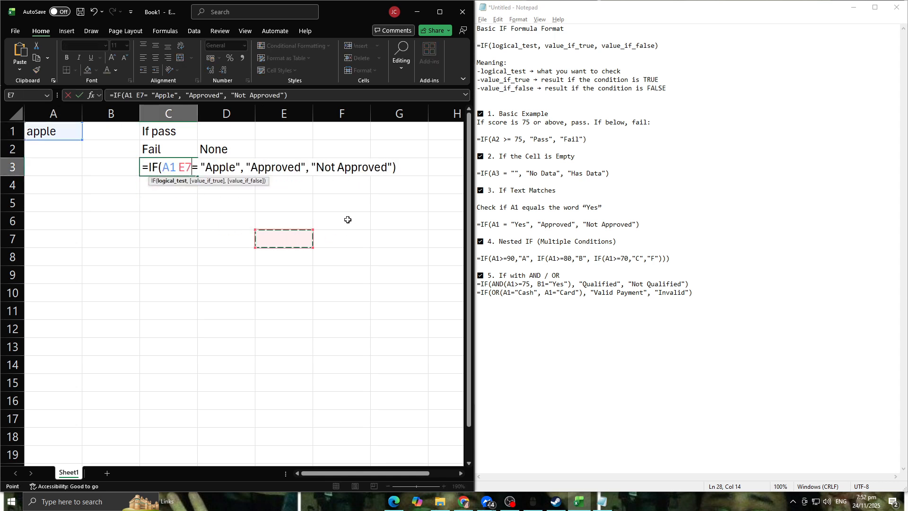
key(ctrl+z)
key(ctrl+z)
key(ctrl+z)
key(ctrl+y)
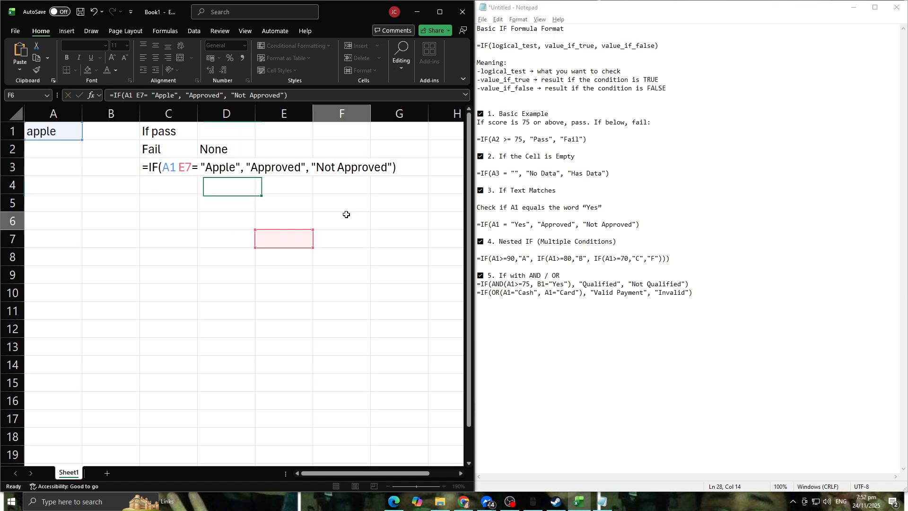
click(347, 214)
Step: Paste the copied nested IF formula into cell C5 and commit it
click(177, 191)
double_click(169, 208)
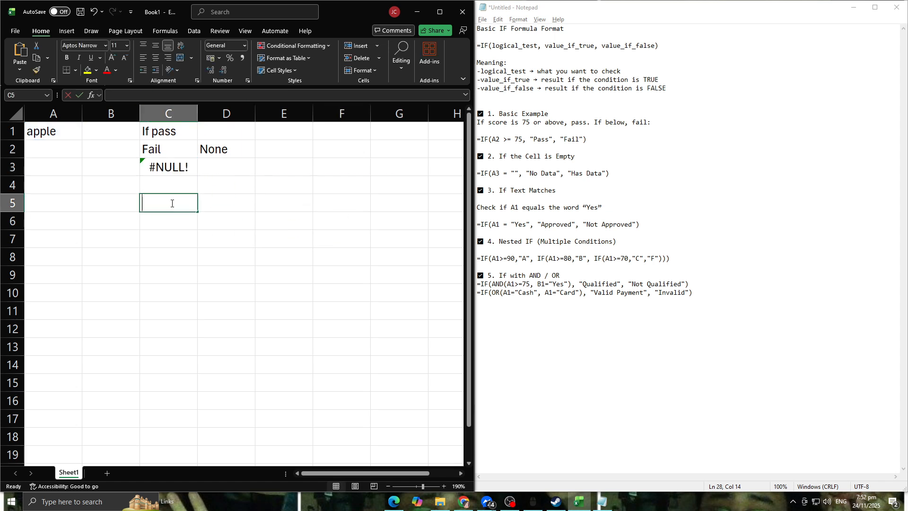
key(ctrl+v)
click(199, 246)
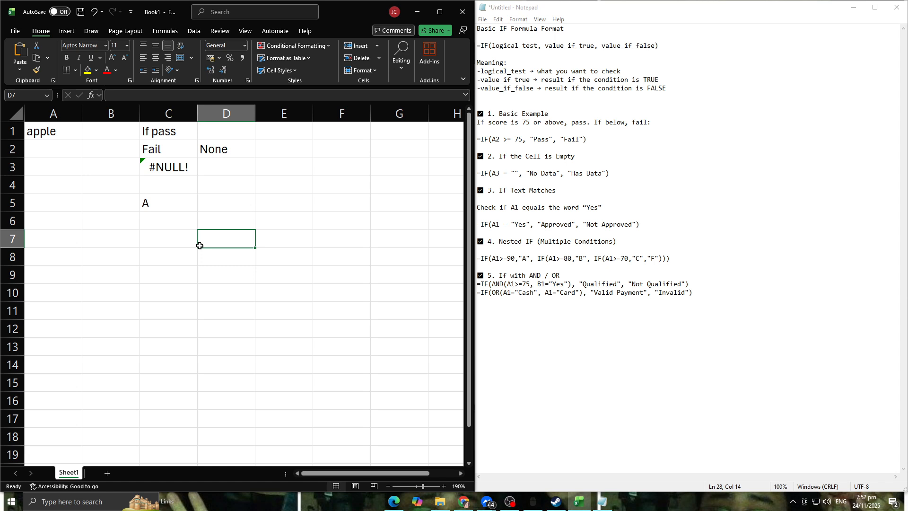
Step: Replace the text in cell A1 with 90 to test the nested IF formula
double_click(66, 136)
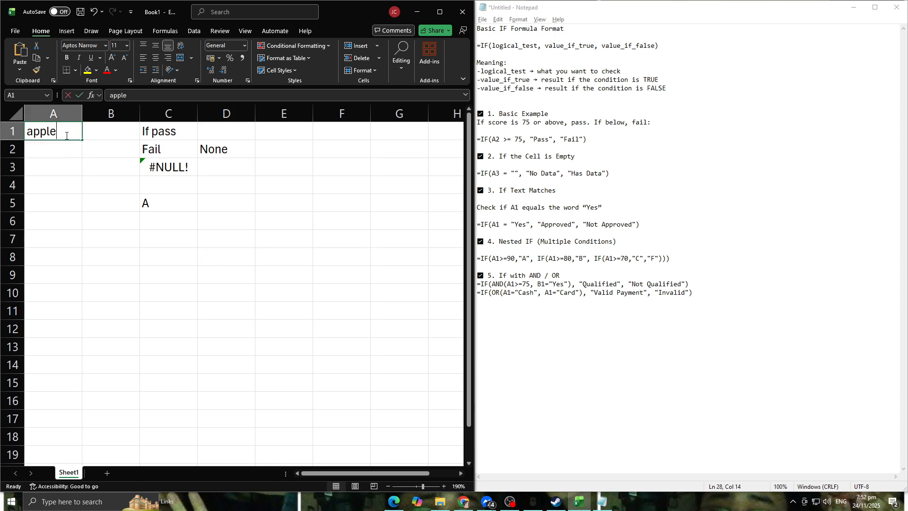
key(BackSpace)
key(BackSpace)
key(BackSpace)
key(BackSpace)
key(BackSpace)
text(90)
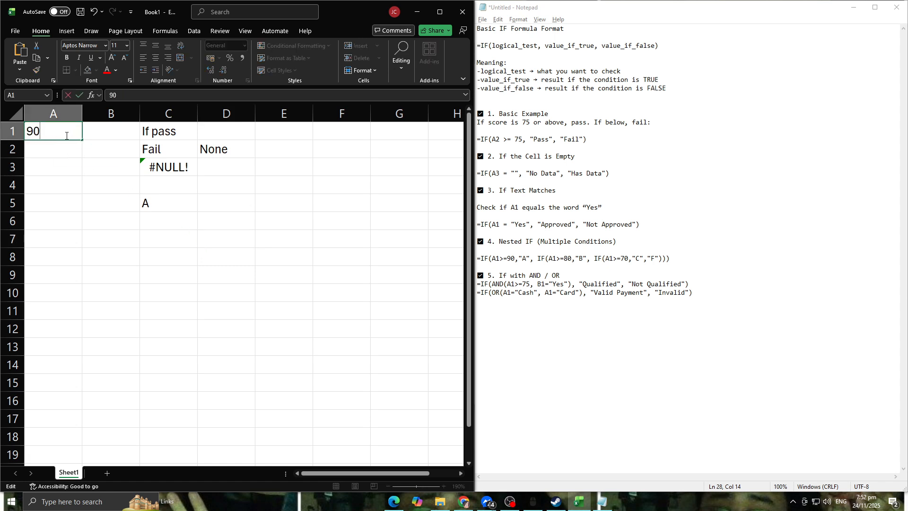
key(Return)
Step: Set cell A1 to 80 and then to 70 to test the B and C grades
double_click(66, 135)
key(BackSpace)
text(80)
key(Return)
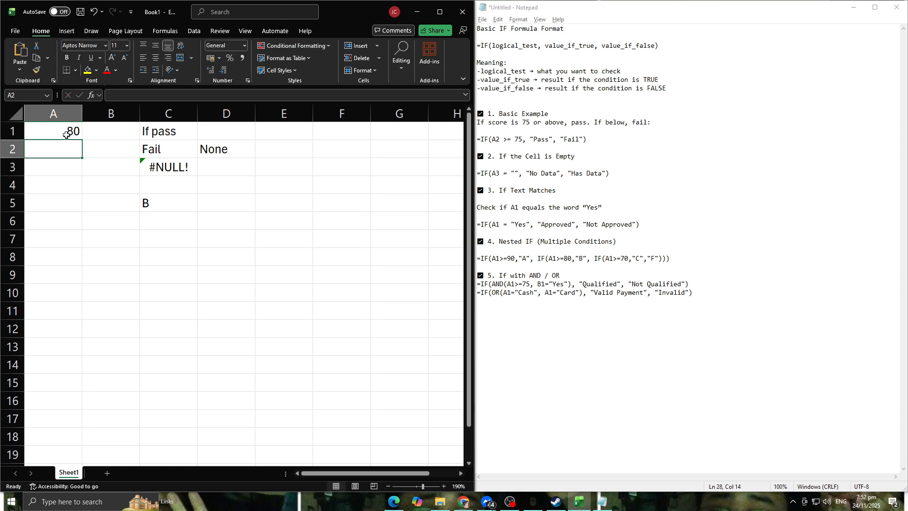
double_click(71, 132)
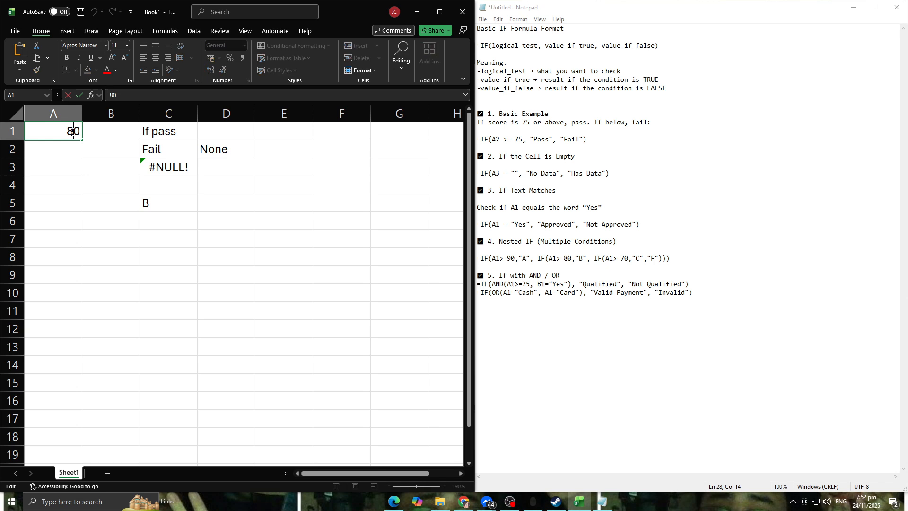
key(BackSpace)
text(7)
key(Return)
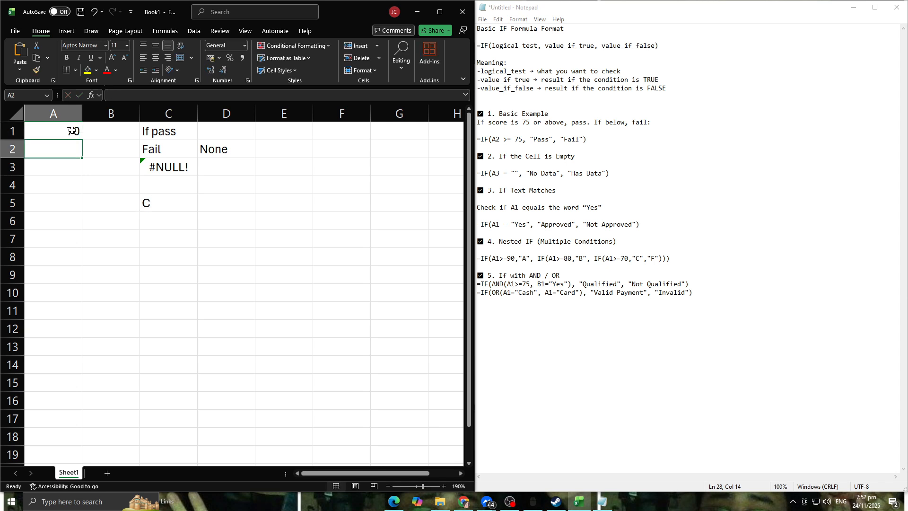
Step: Set cell A1 to 60 and then to 50 to test the F grade
double_click(73, 131)
key(BackSpace)
key(Return)
double_click(69, 131)
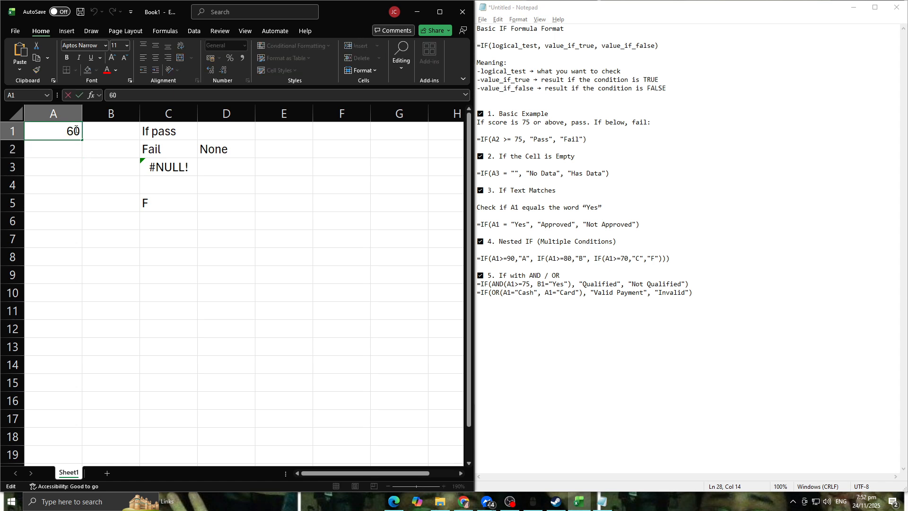
key(BackSpace)
text(5)
key(Return)
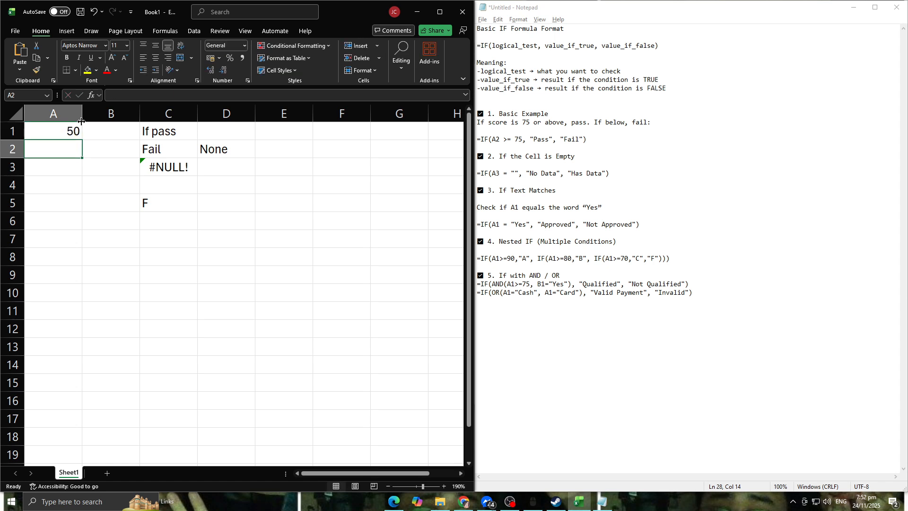
double_click(78, 129)
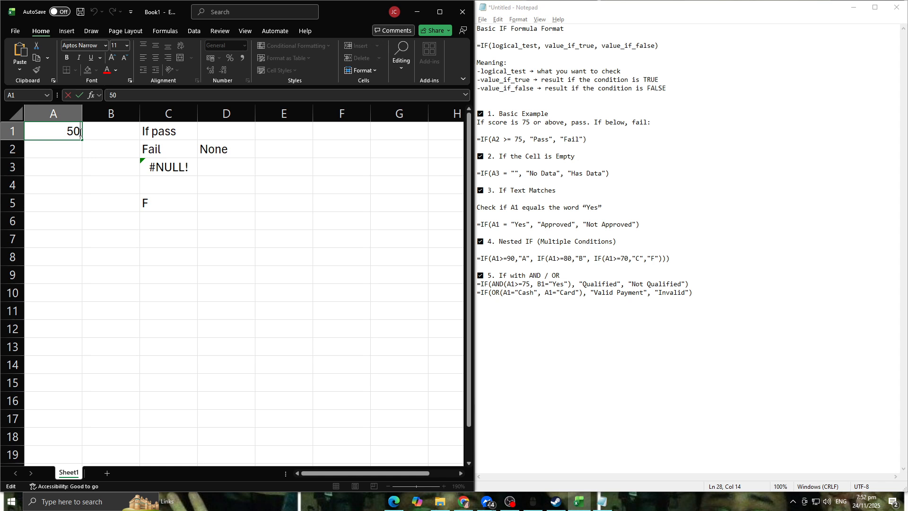
Step: Copy the IF with AND formula from the notes into cell C6 and commit it
drag(562, 275, 476, 275)
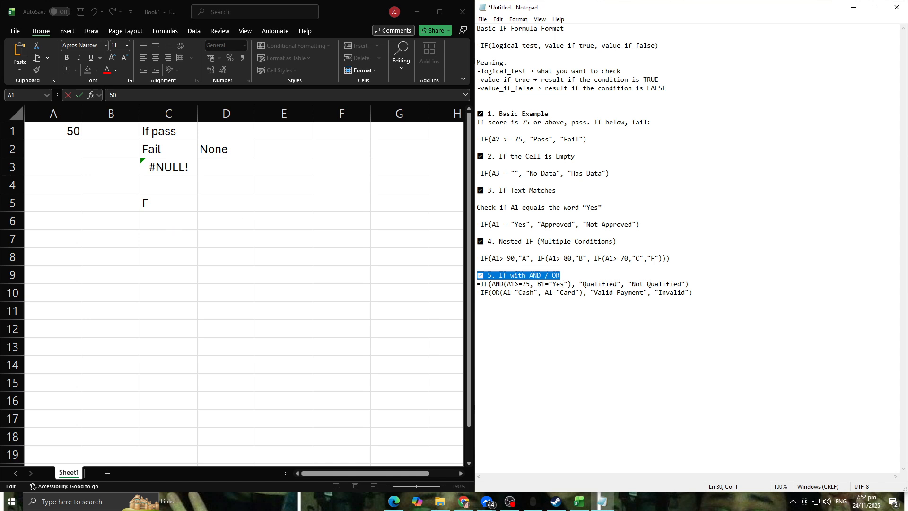
drag(710, 285, 478, 284)
key(ctrl+c)
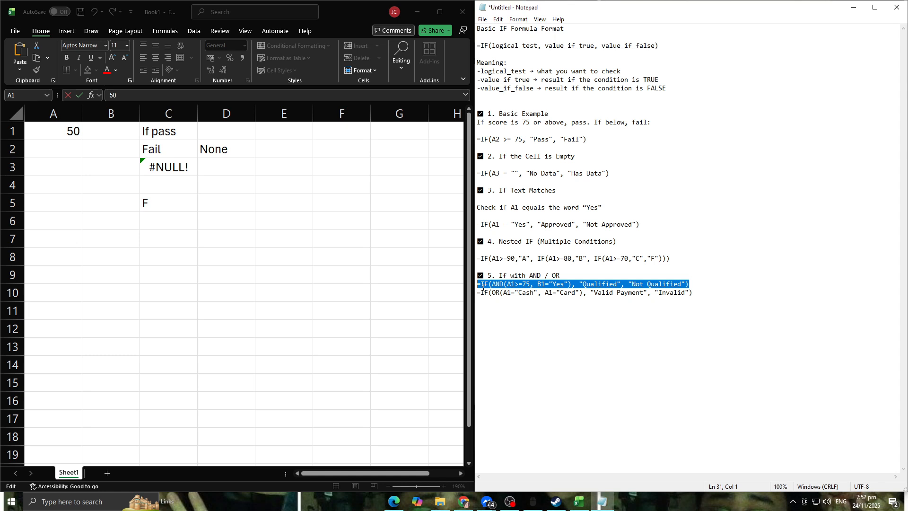
click(163, 195)
double_click(154, 198)
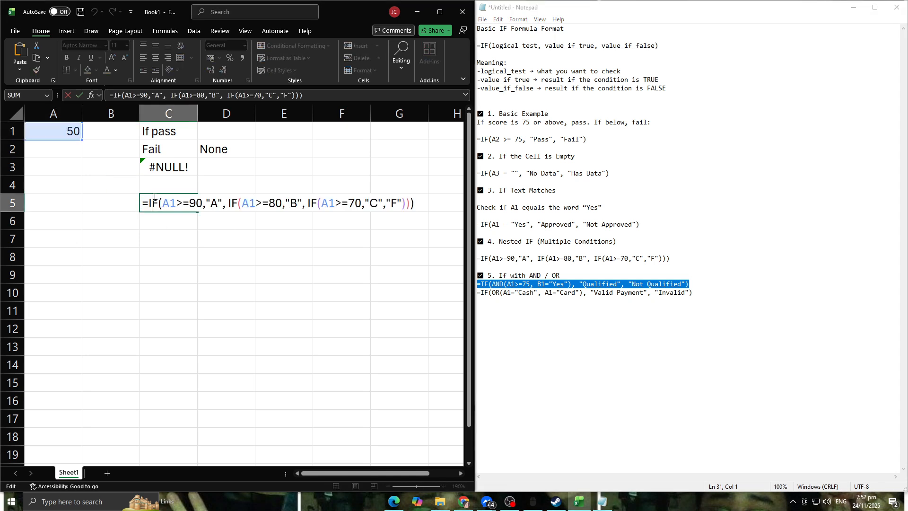
click(156, 223)
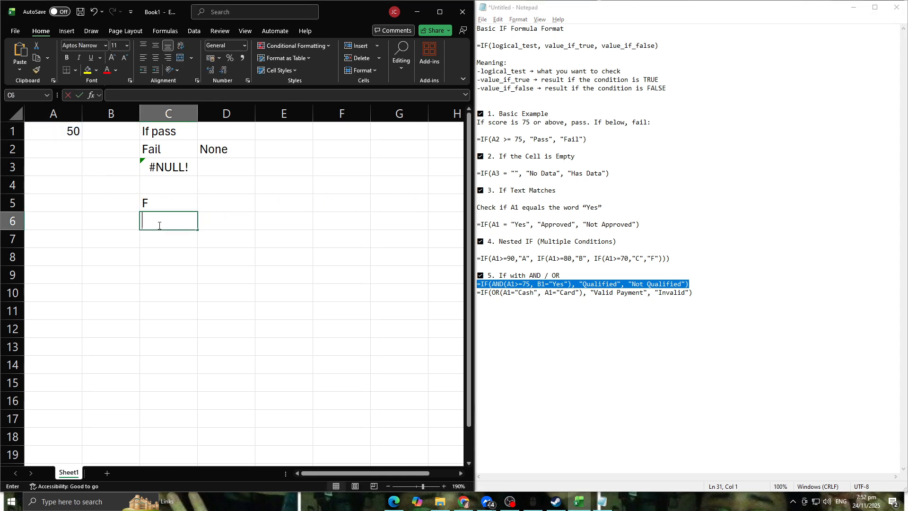
double_click(159, 226)
key(ctrl+v)
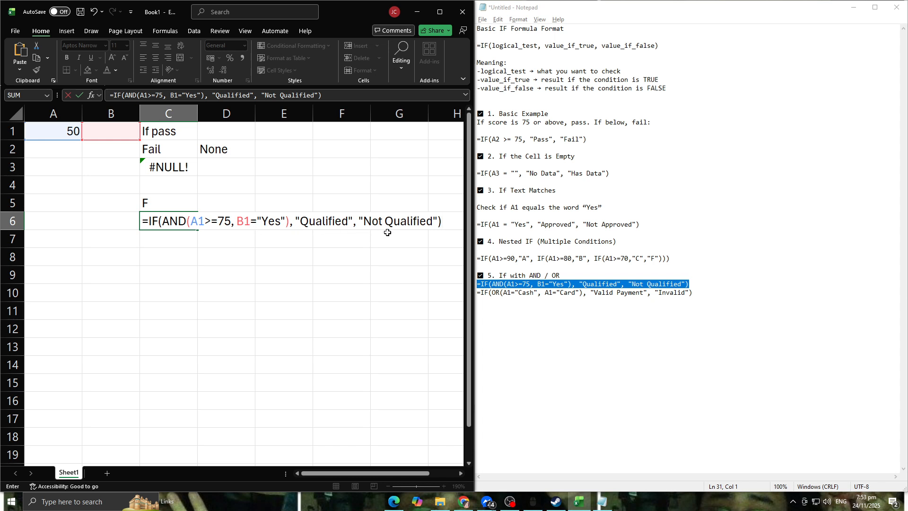
click(186, 284)
Step: Enter "yes" in cell B1 to meet the text condition of the AND formula
click(66, 128)
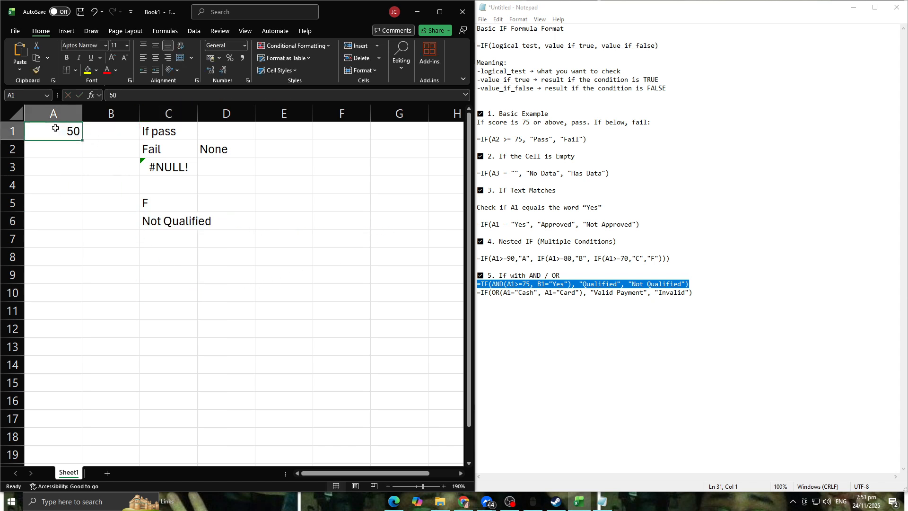
click(111, 136)
double_click(112, 136)
text(yes)
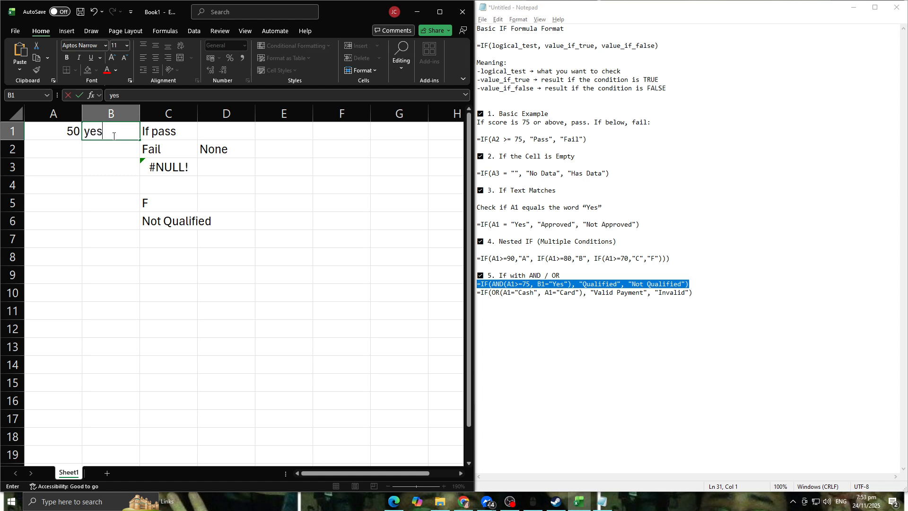
key(Return)
Step: Set cell A1 to 75 to test the AND formula's score condition
click(69, 134)
double_click(70, 134)
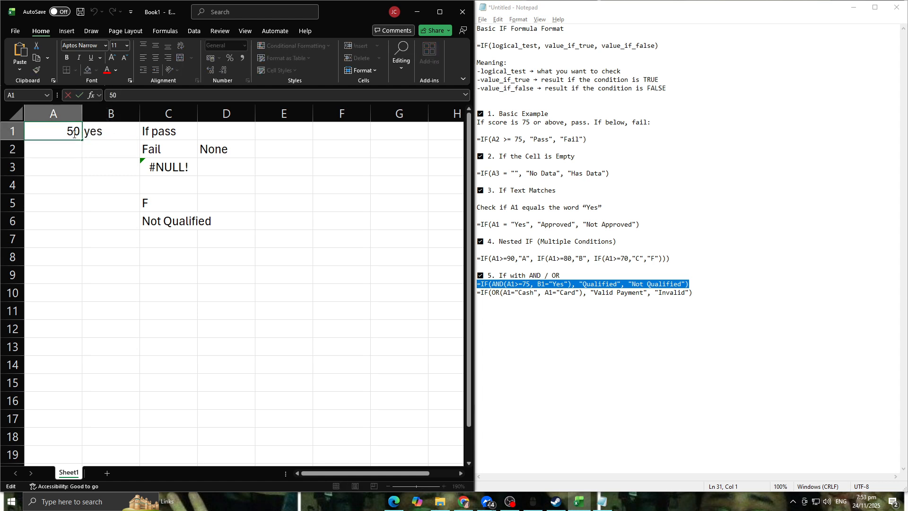
key(BackSpace)
text(75)
key(Delete)
key(Return)
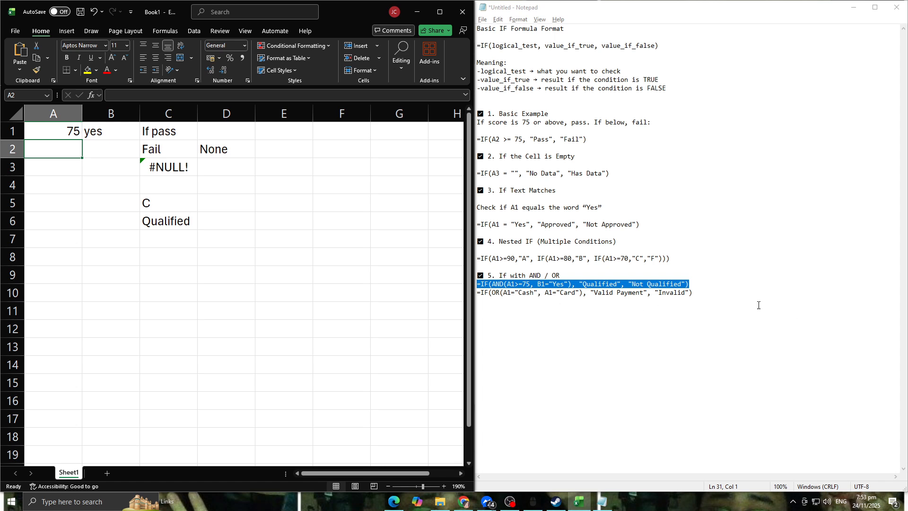
Step: Copy the IF with OR payment formula from the notes into cell C7 and commit it
click(731, 300)
drag(705, 294, 478, 293)
key(ctrl+c)
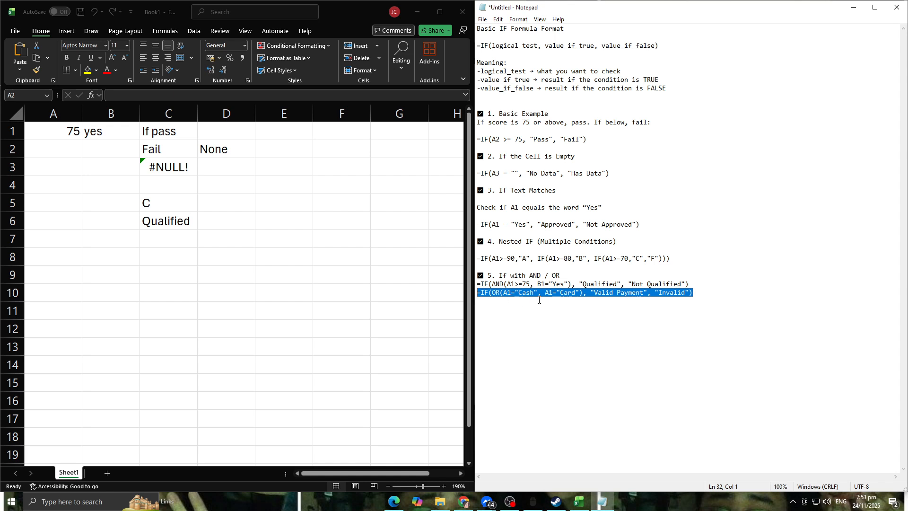
click(162, 242)
double_click(163, 240)
key(ctrl+v)
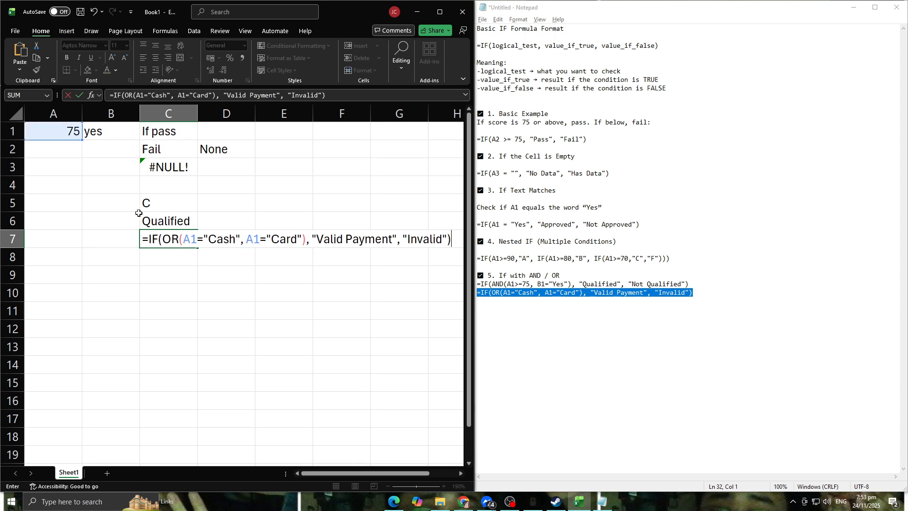
click(198, 327)
Step: Replace the number in cell A1 with "cash" to test the OR formula
double_click(74, 133)
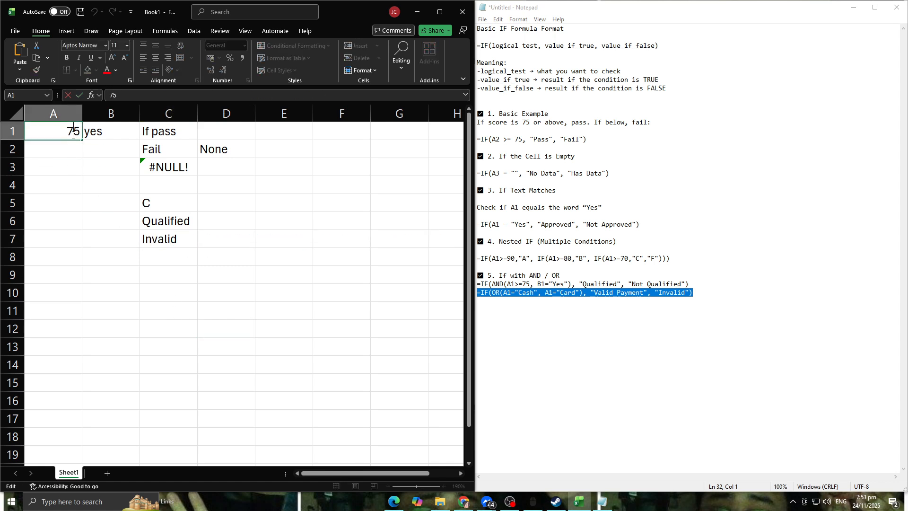
key(BackSpace)
key(BackSpace)
text(cash)
key(Return)
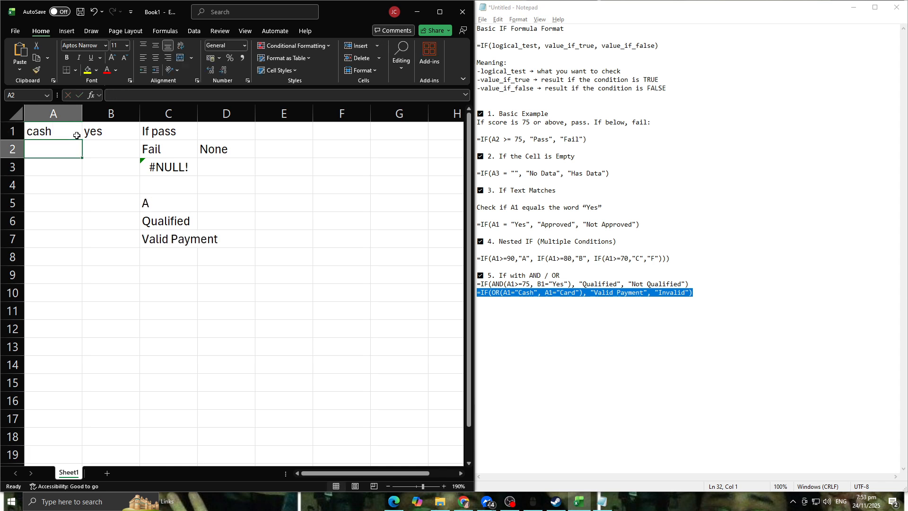
Step: Change cell A1 to "card" to test the OR formula's second accepted value
double_click(62, 135)
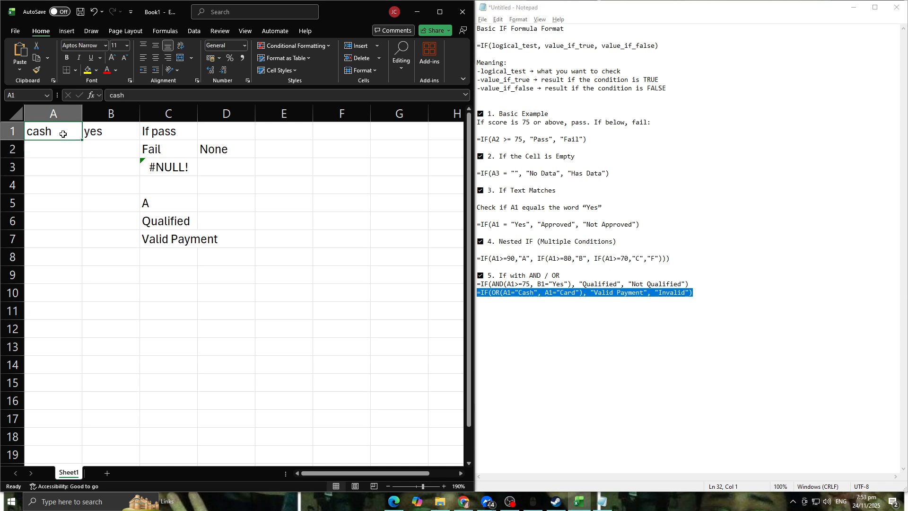
key(BackSpace)
key(BackSpace)
key(BackSpace)
key(BackSpace)
text(card)
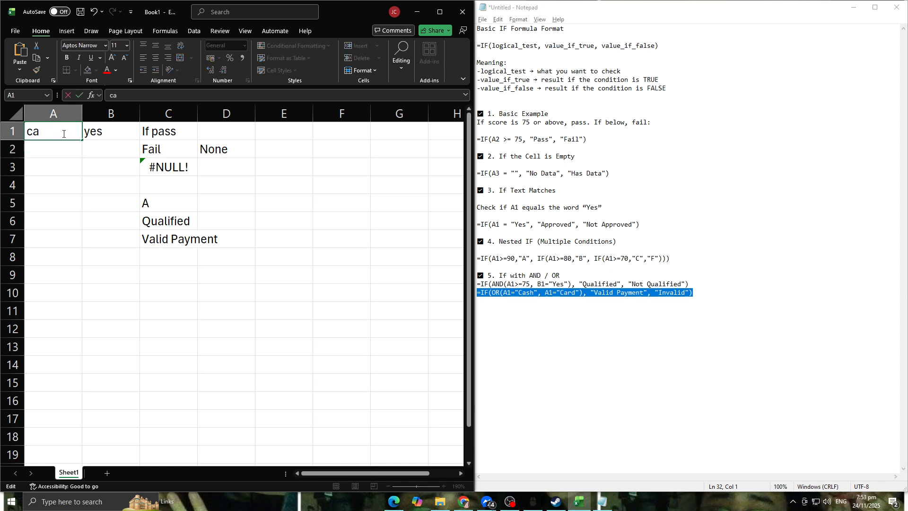
key(Return)
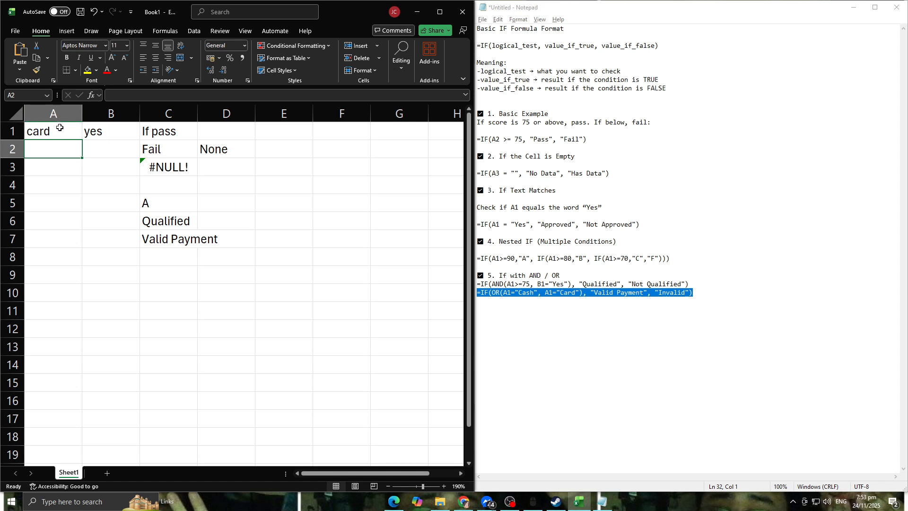
Step: Replace the text in cell A1 with "Paper" to test the OR formula with an unlisted payment type
double_click(60, 130)
key(BackSpace)
key(BackSpace)
key(BackSpace)
key(BackSpace)
text(In)
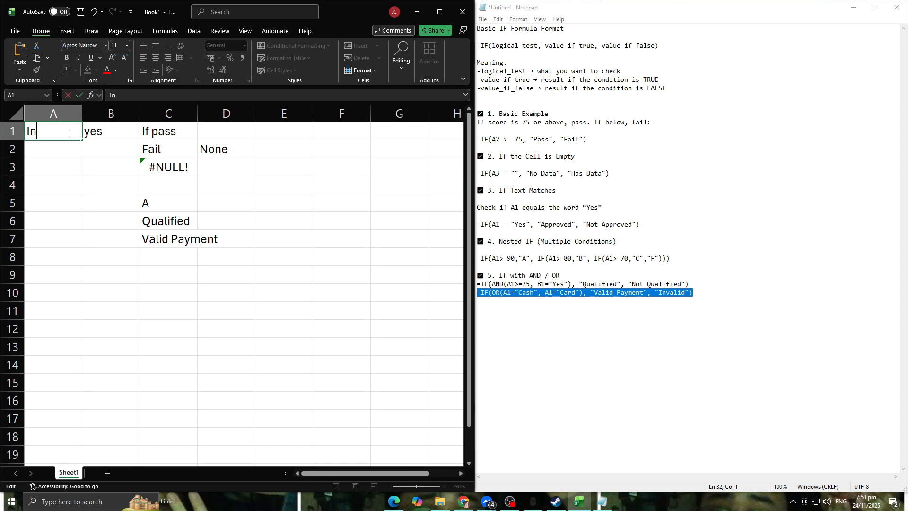
text(di)
key(BackSpace)
key(BackSpace)
key(BackSpace)
key(BackSpace)
text(Paper)
key(Return)
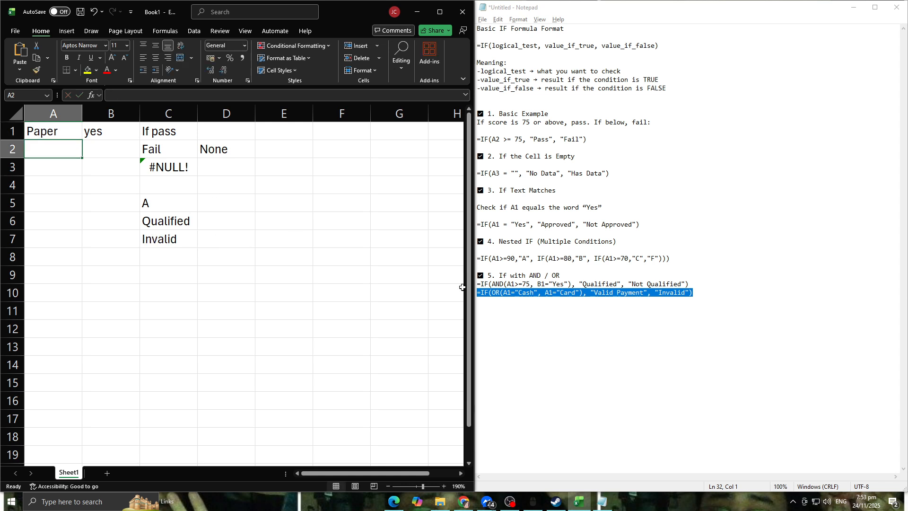
Step: Deselect the formula in the notes, widen the notes window beside the worksheet and enlarge its text to 160%
click(393, 282)
click(844, 302)
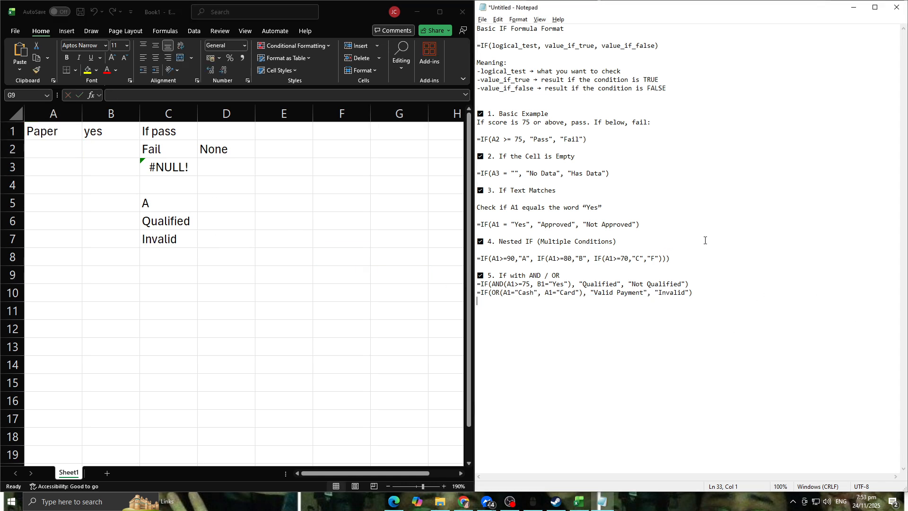
drag(473, 155, 303, 156)
scroll(499, 189, up, 5)
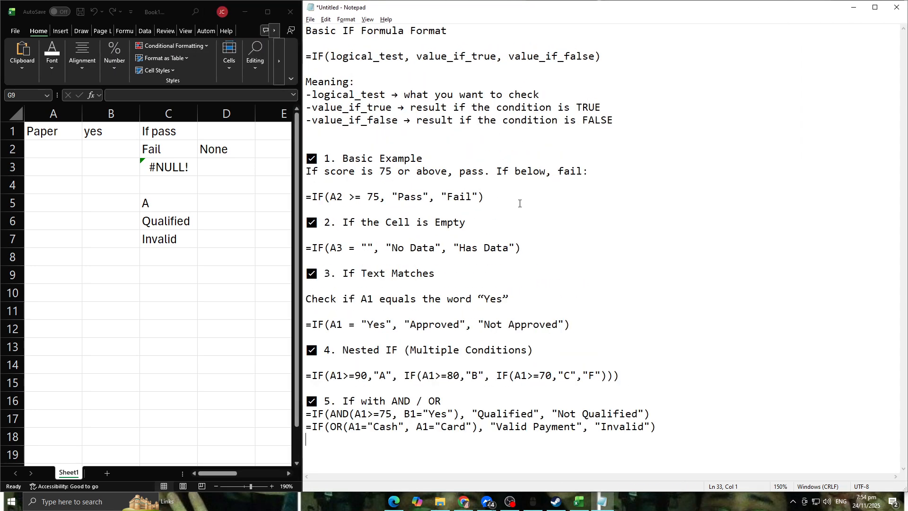
scroll(528, 207, up, 1)
scroll(638, 228, down, 1)
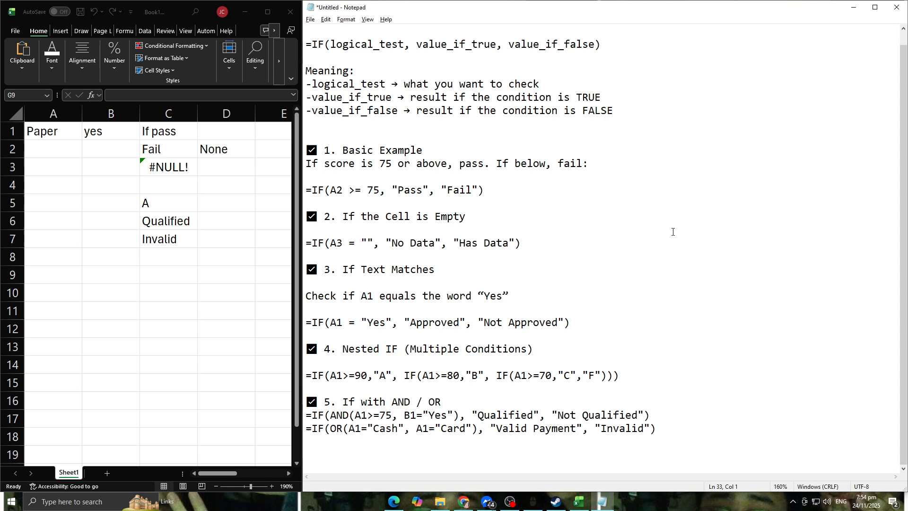